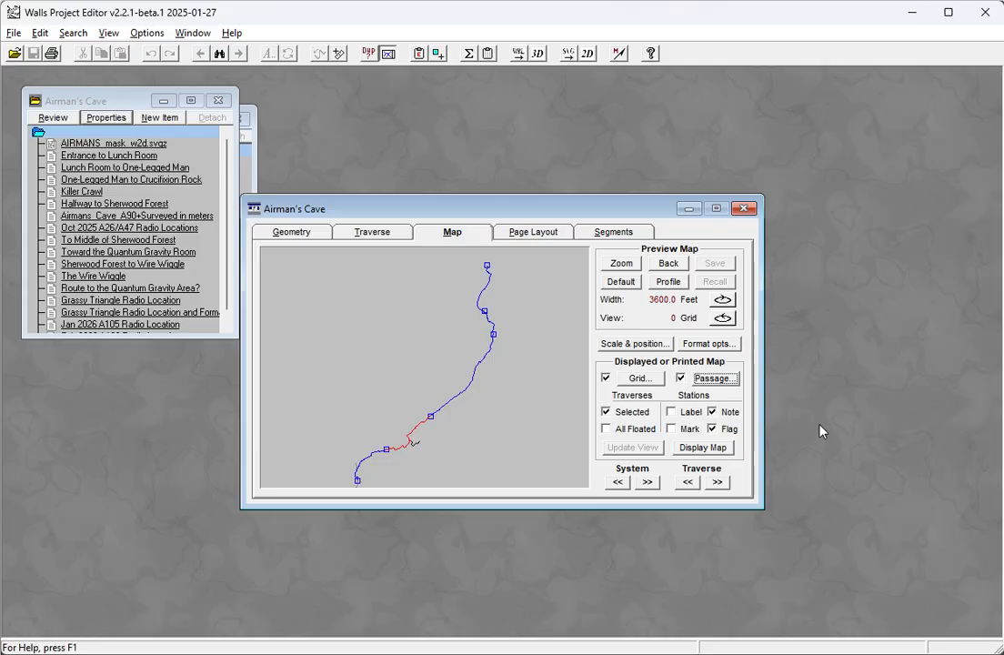
Switch to QGIS and examine the passage polygons of the airmans_lrud_w layer around the branching passage.
{"action": "key", "text": "alt+Tab"}
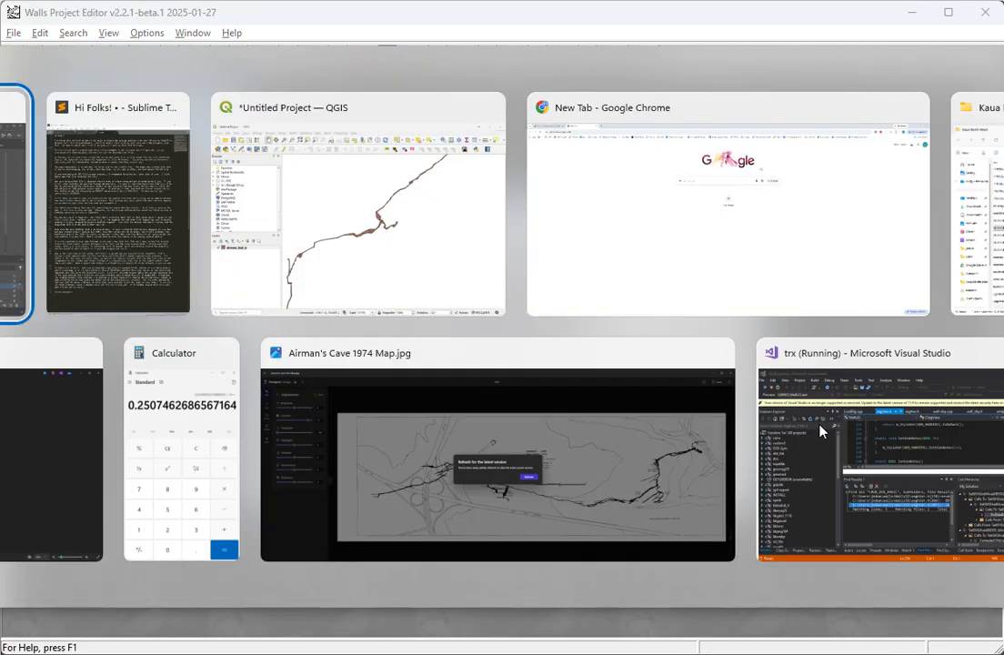
{"action": "key", "text": "Tab"}
{"action": "key", "text": "Tab"}
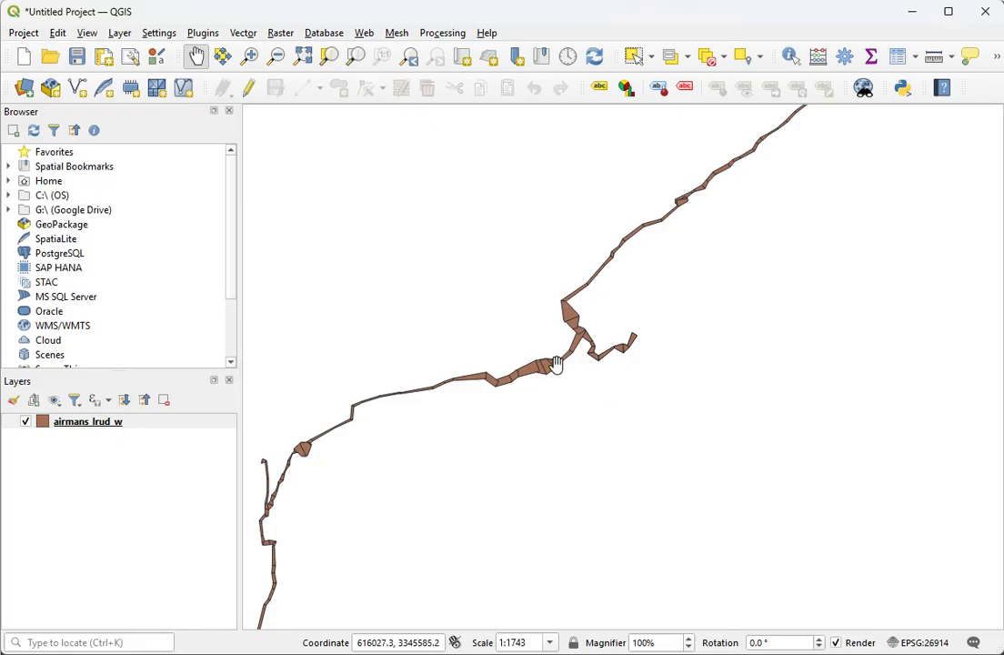
{"action": "left_click_drag", "start_coordinate": [573, 350], "coordinate": [643, 349]}
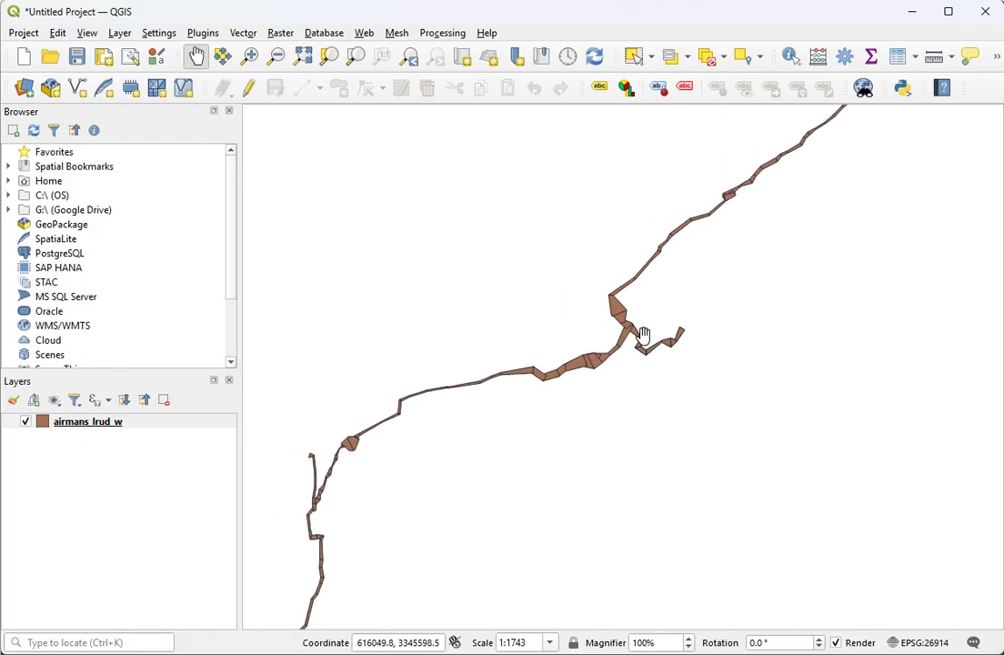
Switch to Illustrator and inspect the passage's mask compound path and the linework on the w2d Walls layer.
{"action": "key", "text": "alt+Tab"}
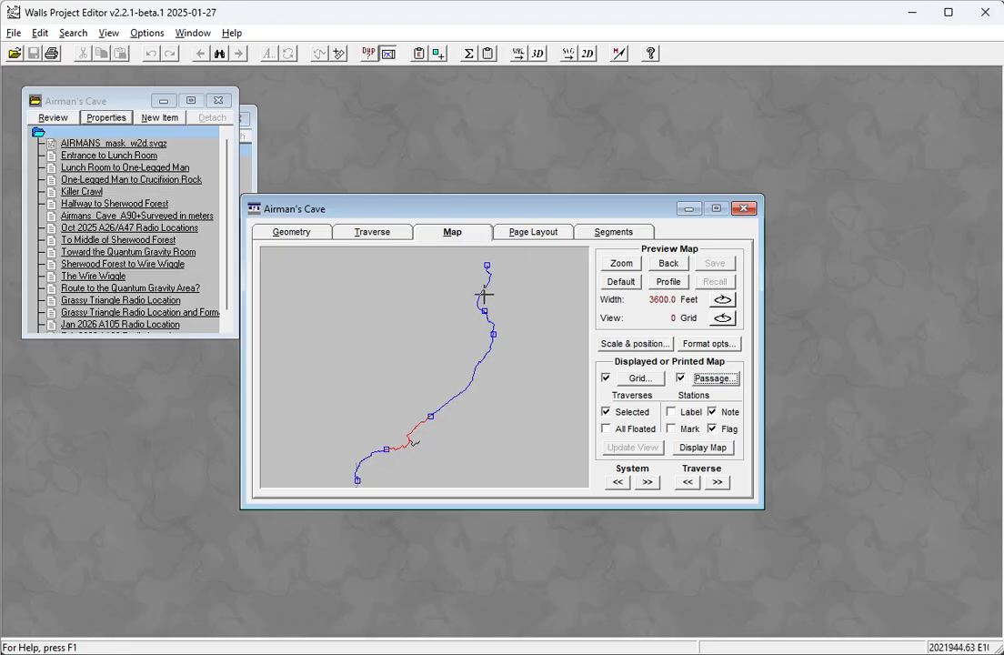
{"action": "key", "text": "alt+Tab"}
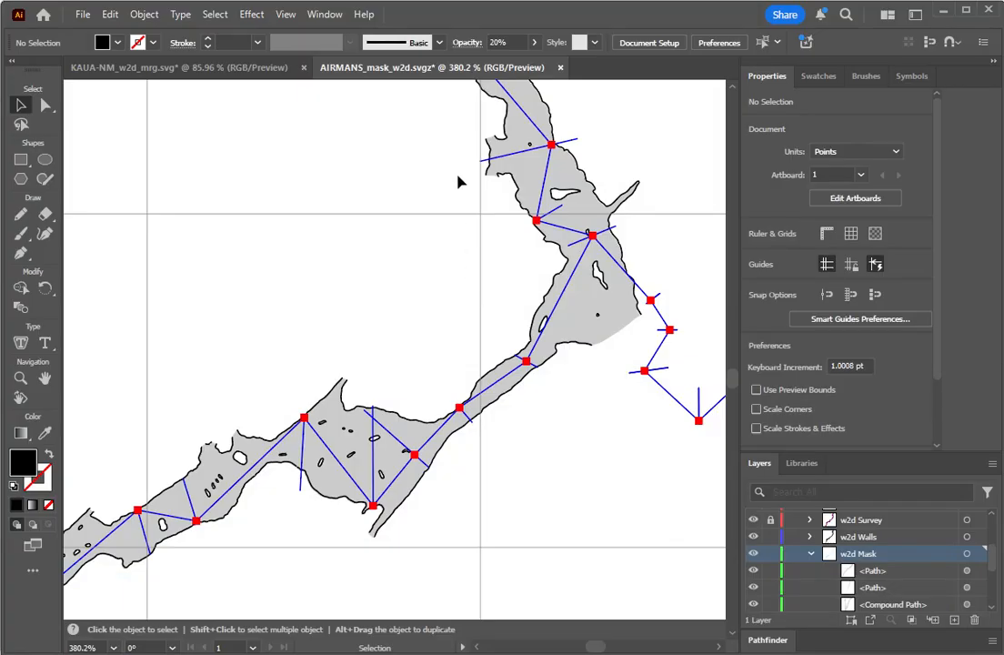
{"action": "left_click", "coordinate": [581, 316]}
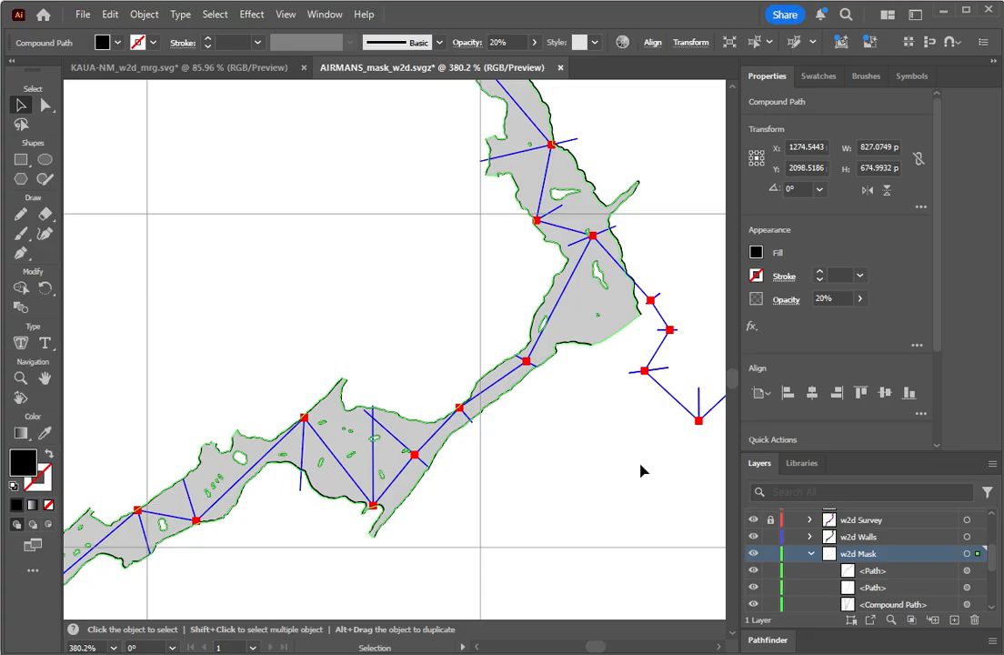
{"action": "left_click", "coordinate": [853, 538]}
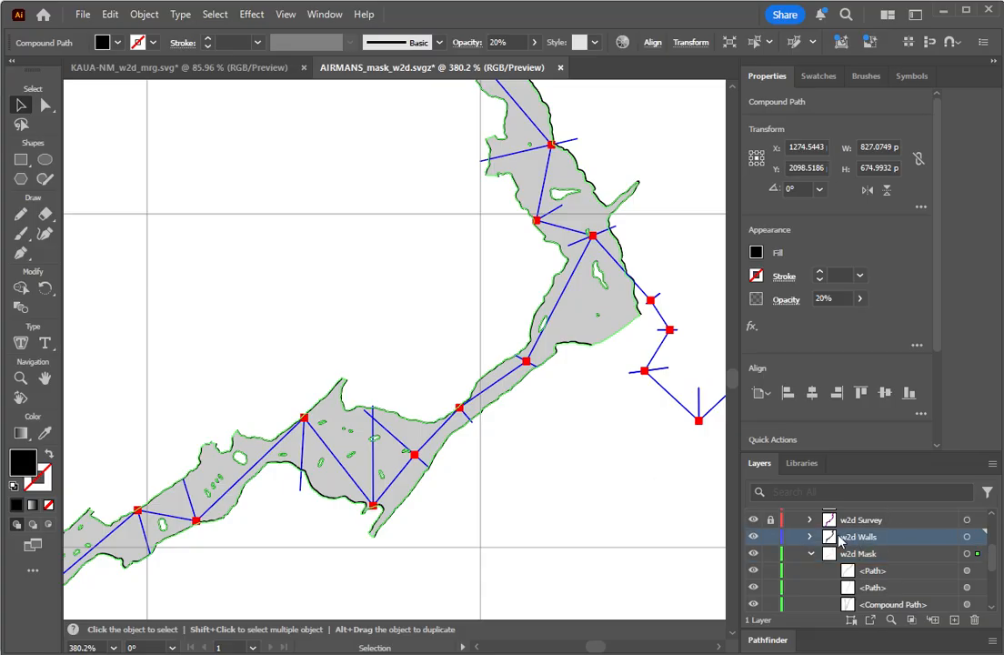
{"action": "left_click", "coordinate": [967, 536]}
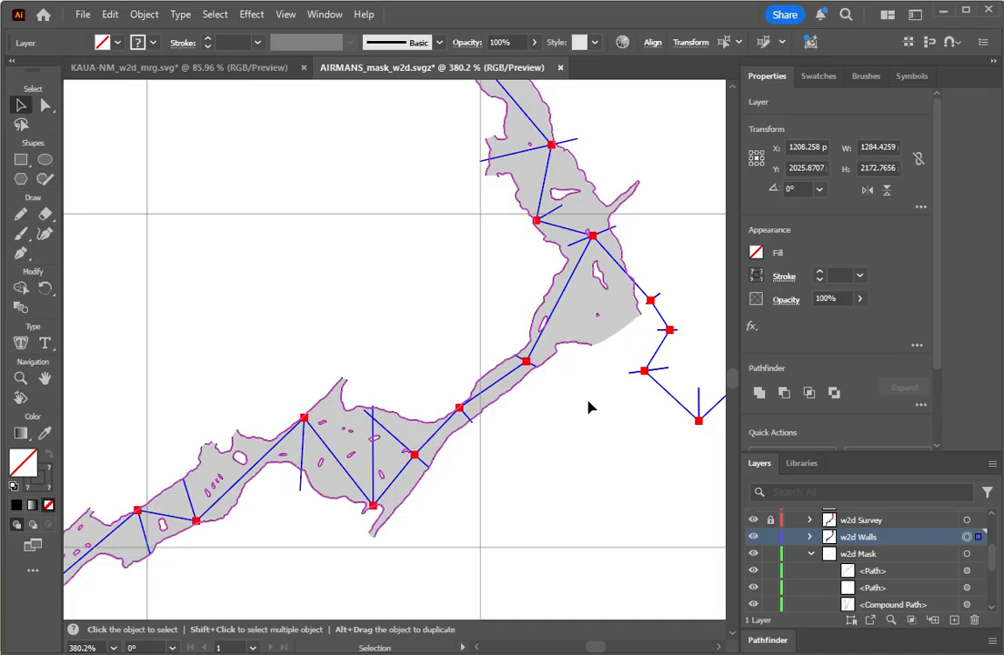
{"action": "left_click", "coordinate": [604, 364]}
{"action": "left_click", "coordinate": [623, 300]}
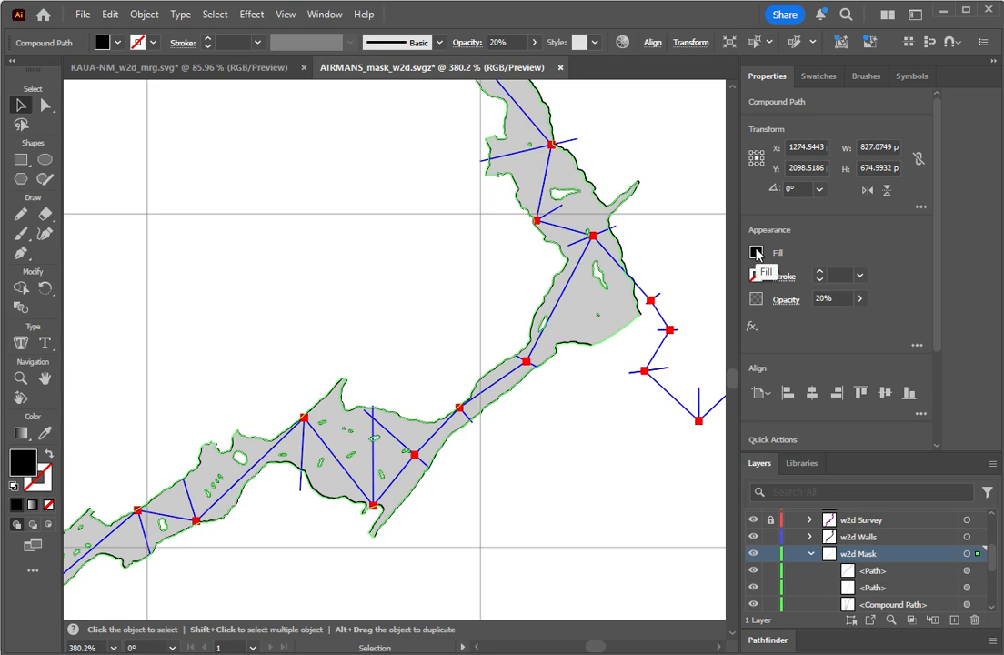
{"action": "left_click", "coordinate": [575, 439]}
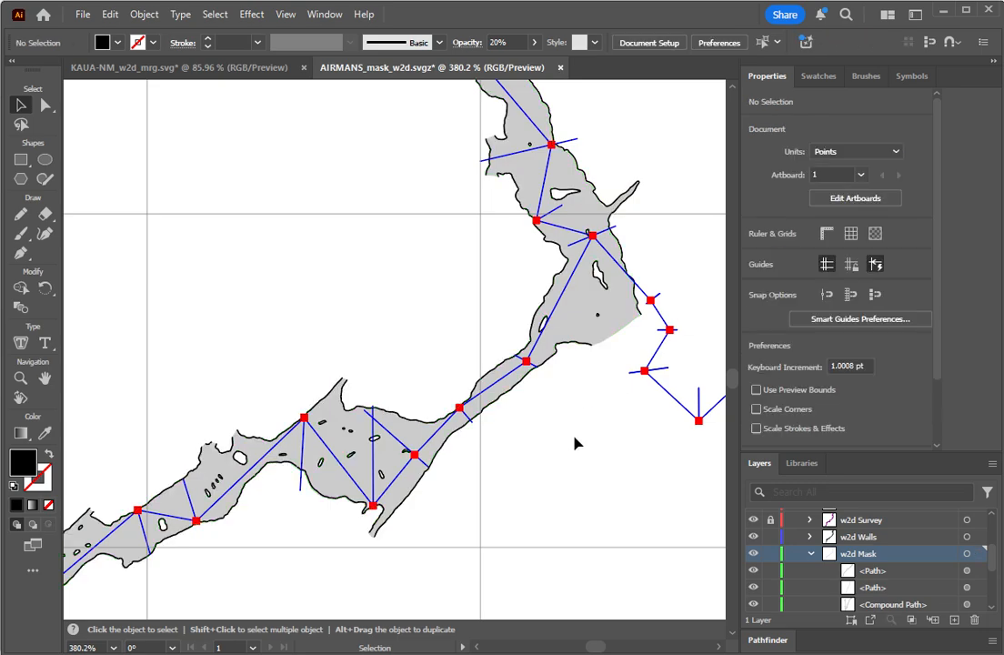
Start saving a compressed SVG copy of the map to the Desktop, replacing AIRMANS_w2d.svgz.
{"action": "left_click", "coordinate": [82, 13]}
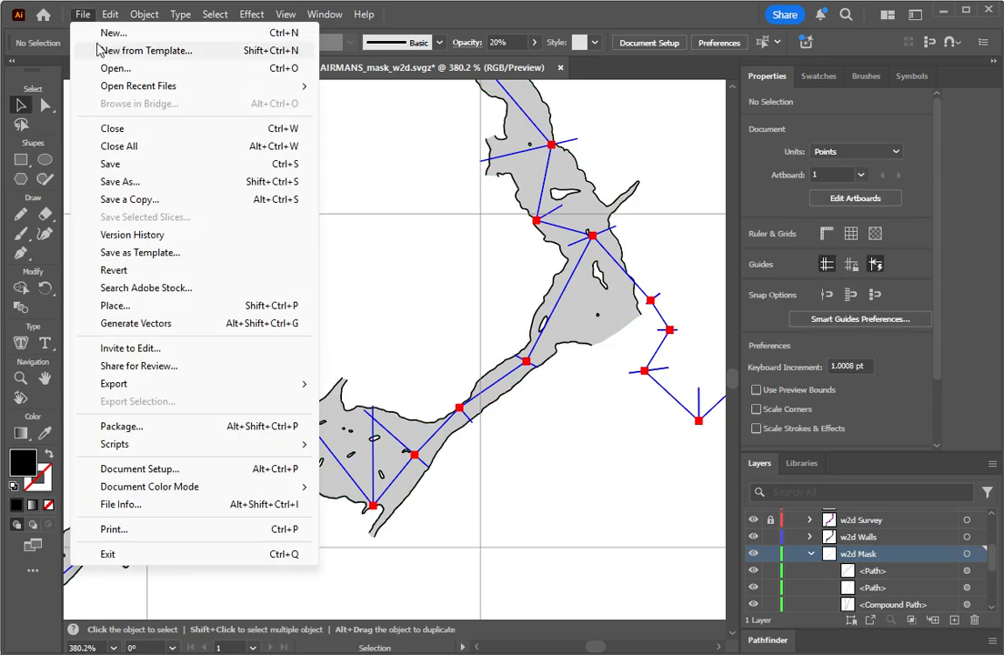
{"action": "left_click", "coordinate": [162, 204]}
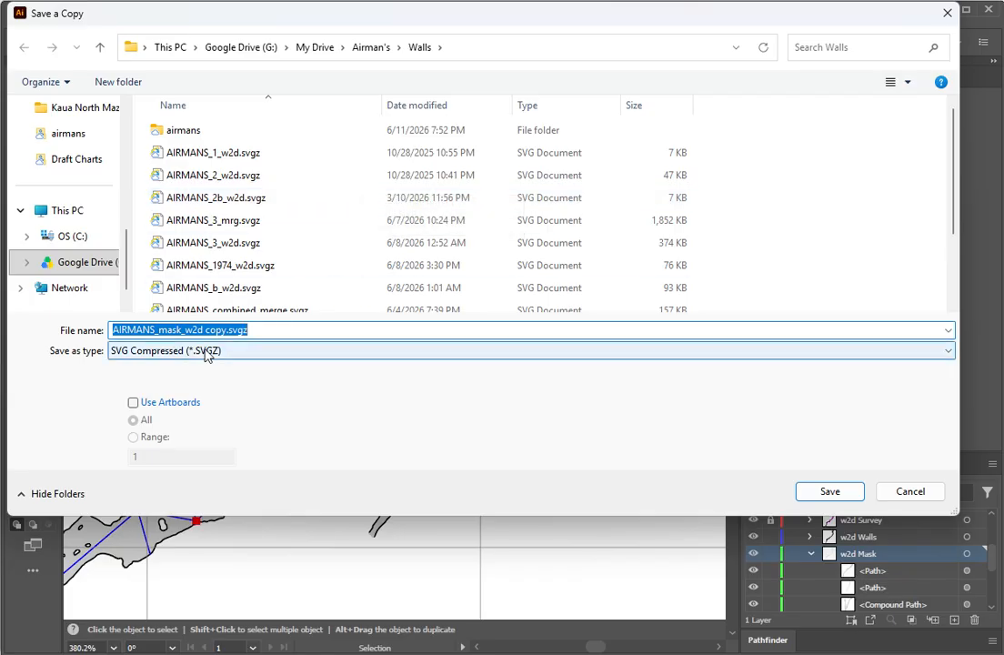
{"action": "scroll", "coordinate": [80, 182], "scroll_direction": "up", "scroll_amount": 1}
{"action": "scroll", "coordinate": [80, 182], "scroll_direction": "up", "scroll_amount": 3}
{"action": "left_click", "coordinate": [67, 215]}
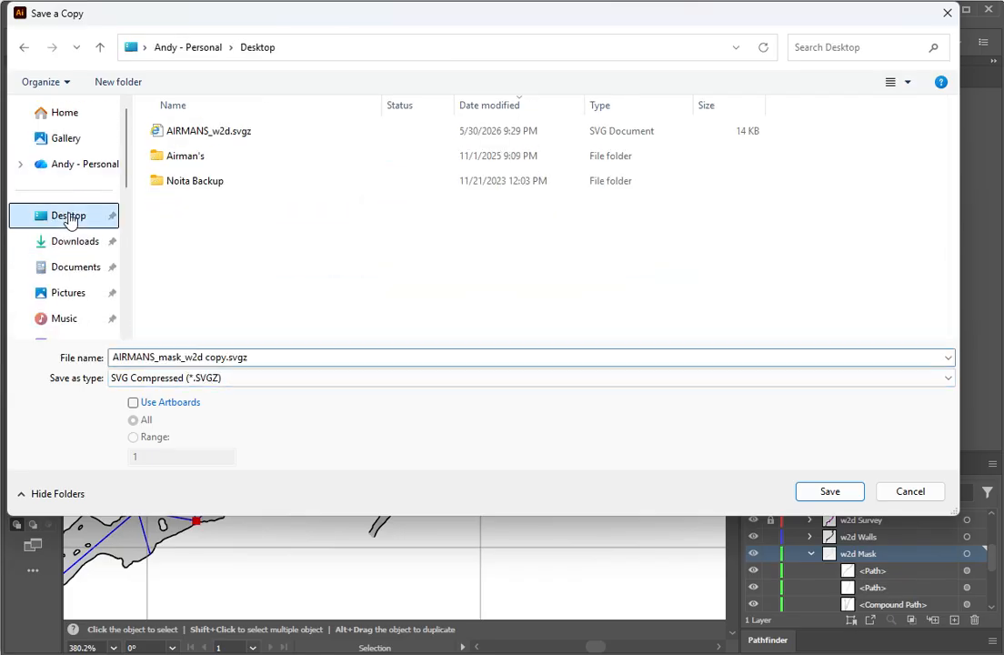
{"action": "double_click", "coordinate": [194, 139]}
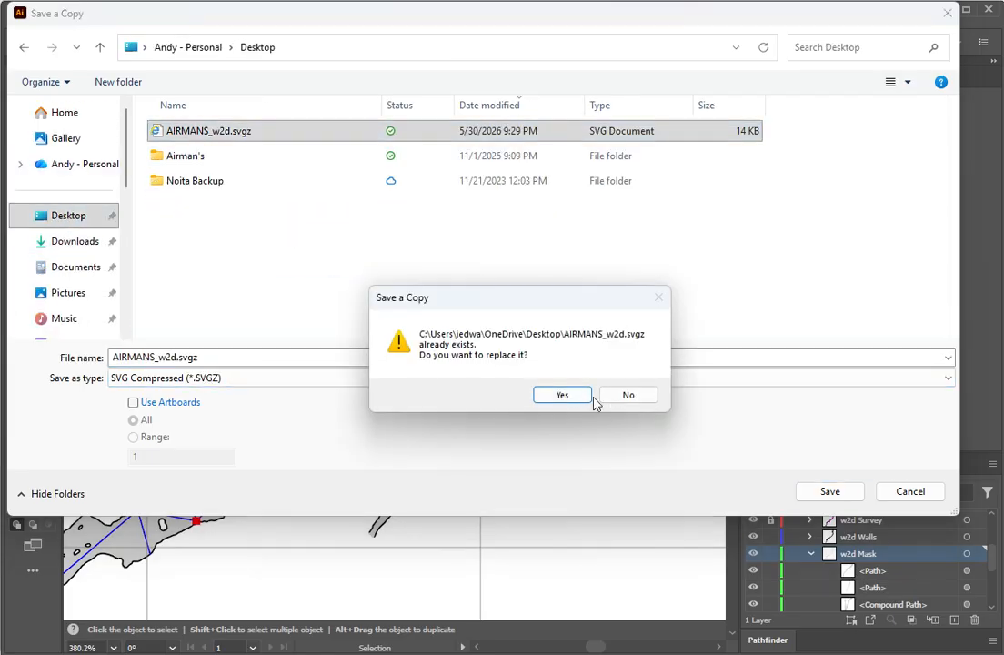
{"action": "left_click", "coordinate": [590, 396]}
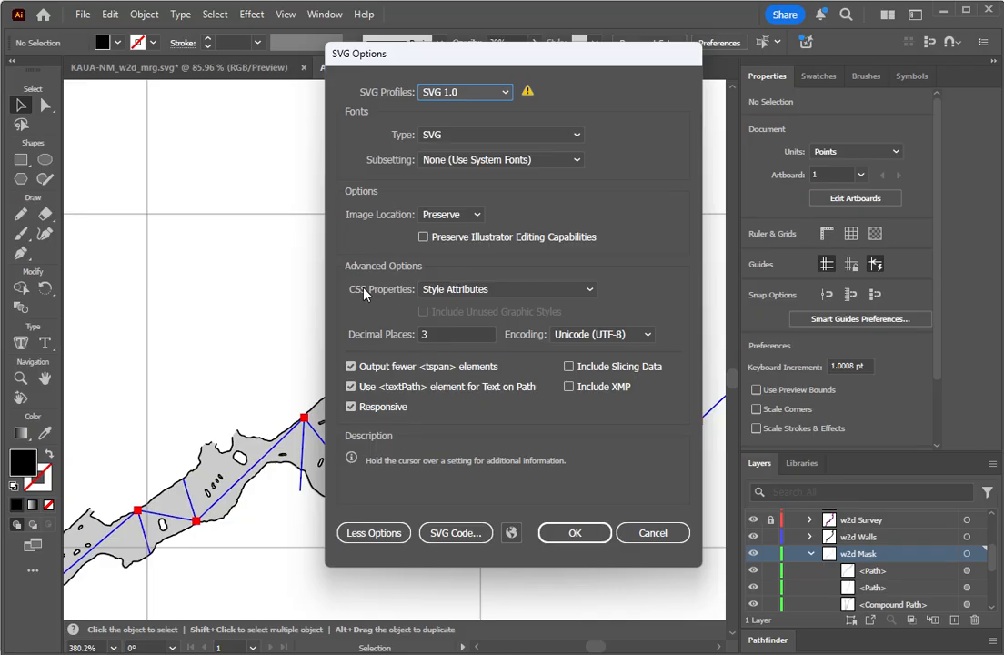
Try Style Attributes (Entity References) for the SVG's CSS properties, restore Style Attributes, and cancel the export.
{"action": "left_click", "coordinate": [480, 292]}
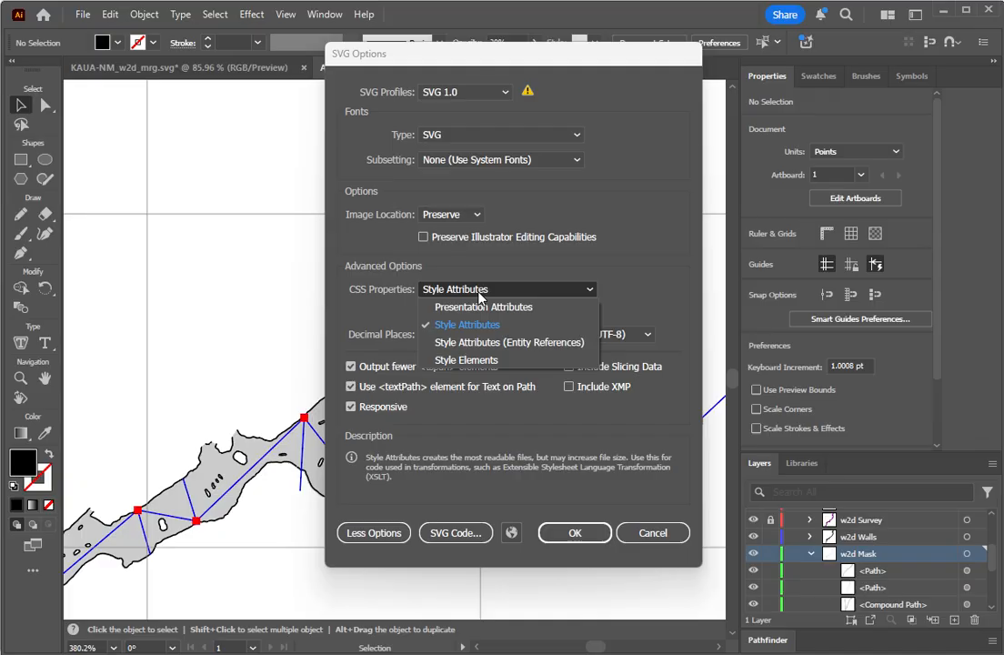
{"action": "left_click", "coordinate": [495, 342]}
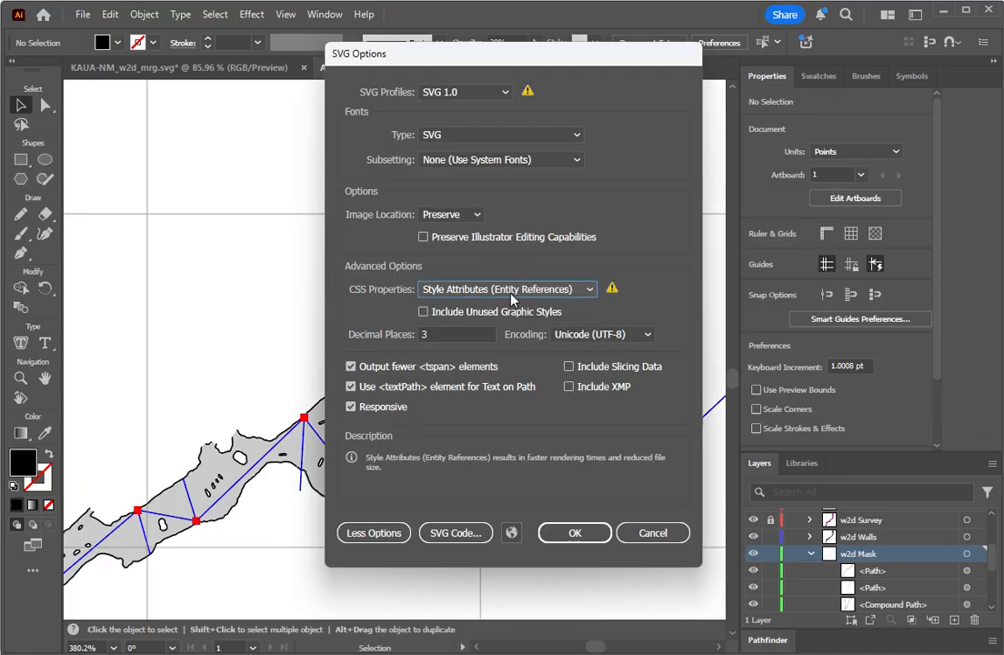
{"action": "mouse_move", "coordinate": [614, 295]}
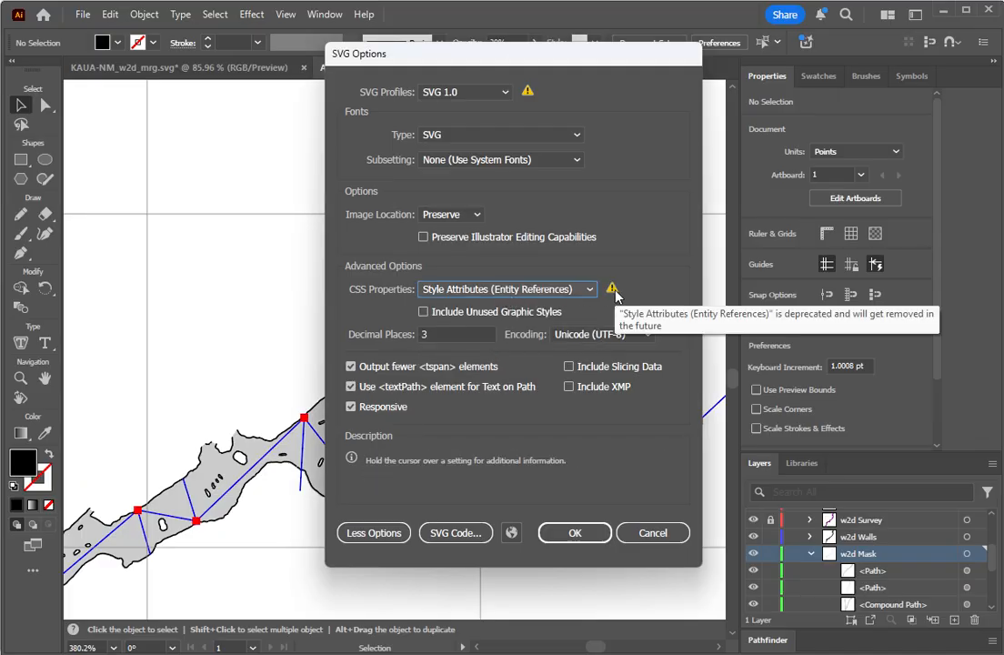
{"action": "left_click", "coordinate": [571, 289]}
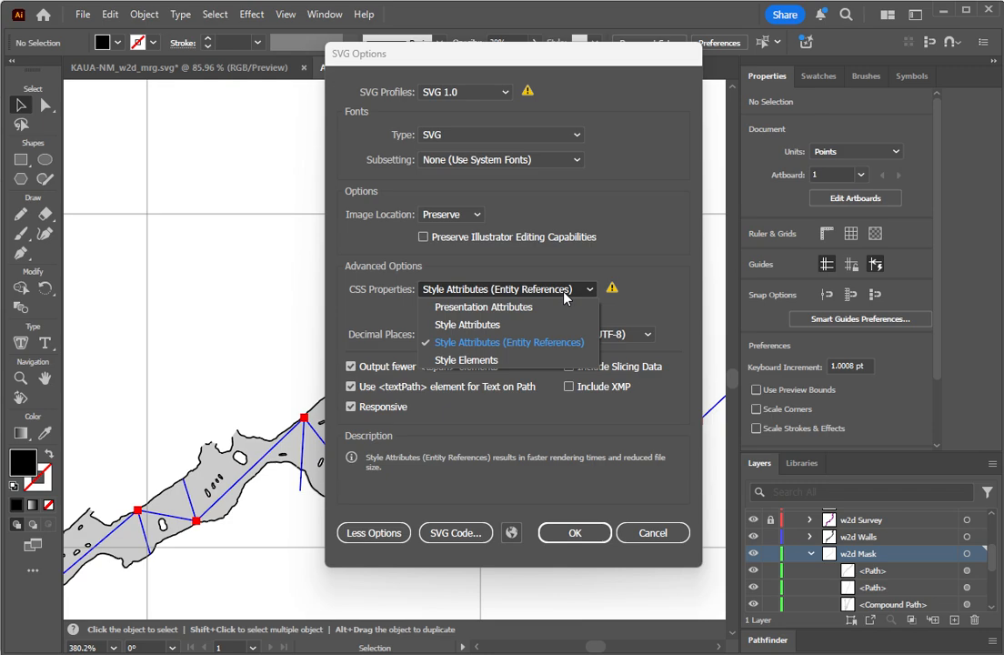
{"action": "left_click", "coordinate": [467, 325]}
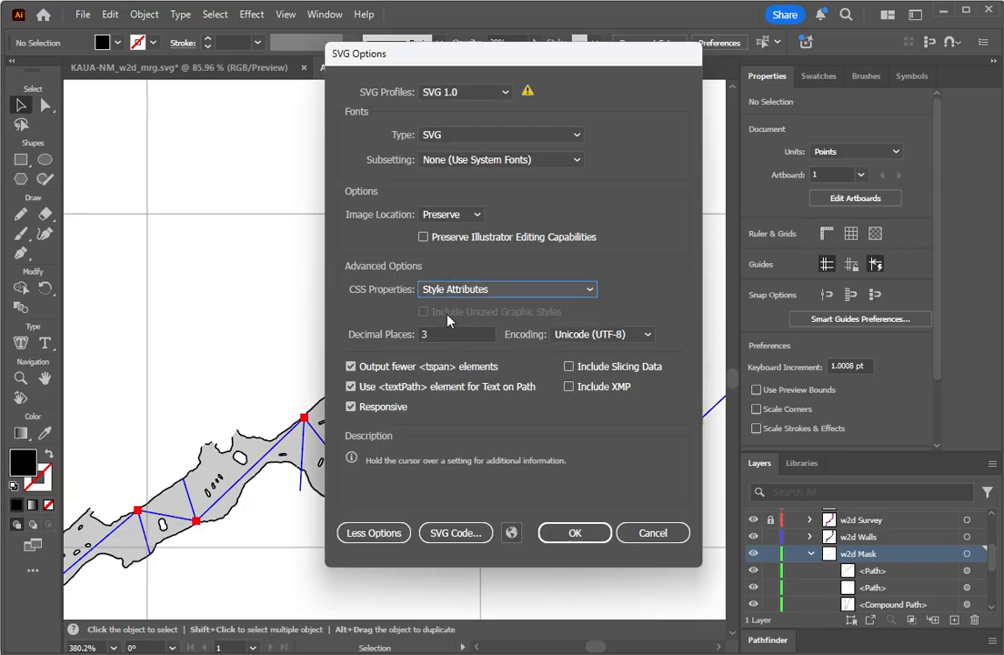
{"action": "left_click", "coordinate": [651, 532]}
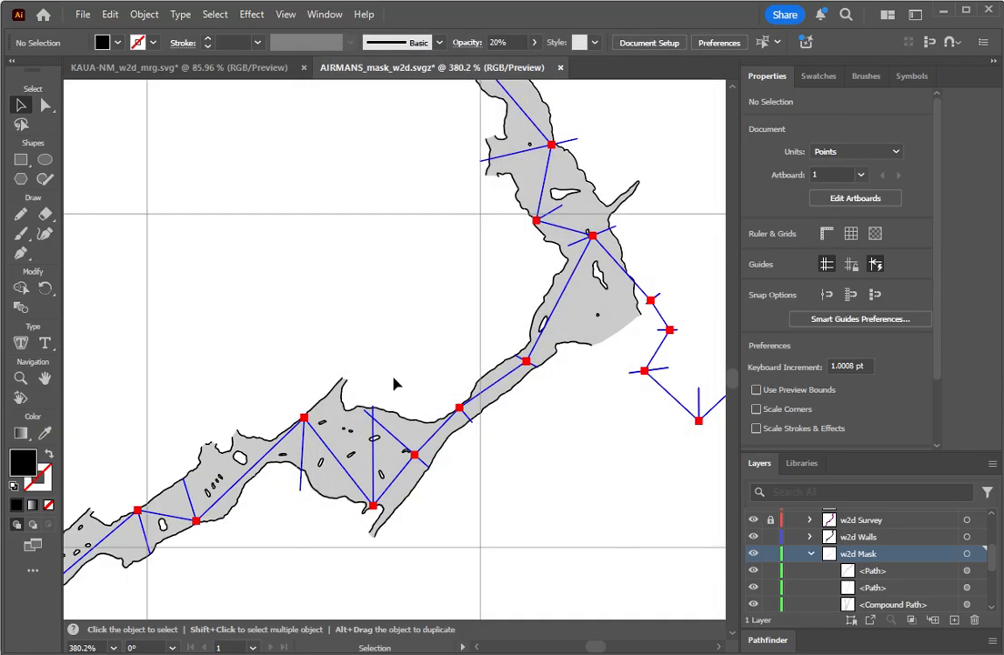
Switch to Walls and remove the AIRMANS_mask_w2d.svgz branch from the Airman's Cave project, keeping its data file.
{"action": "key", "text": "alt+Tab"}
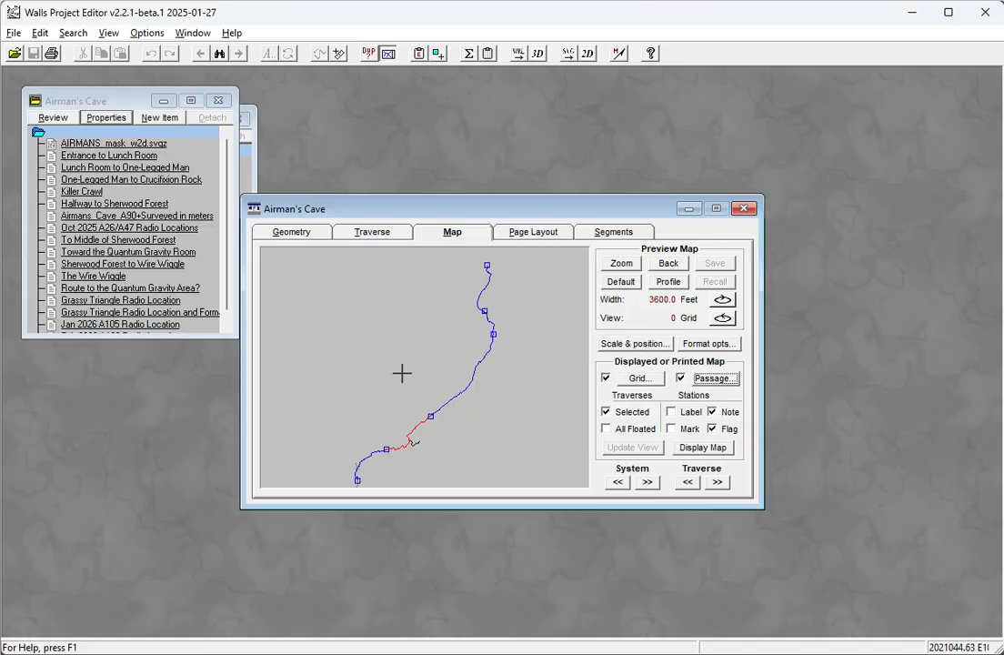
{"action": "left_click", "coordinate": [179, 146]}
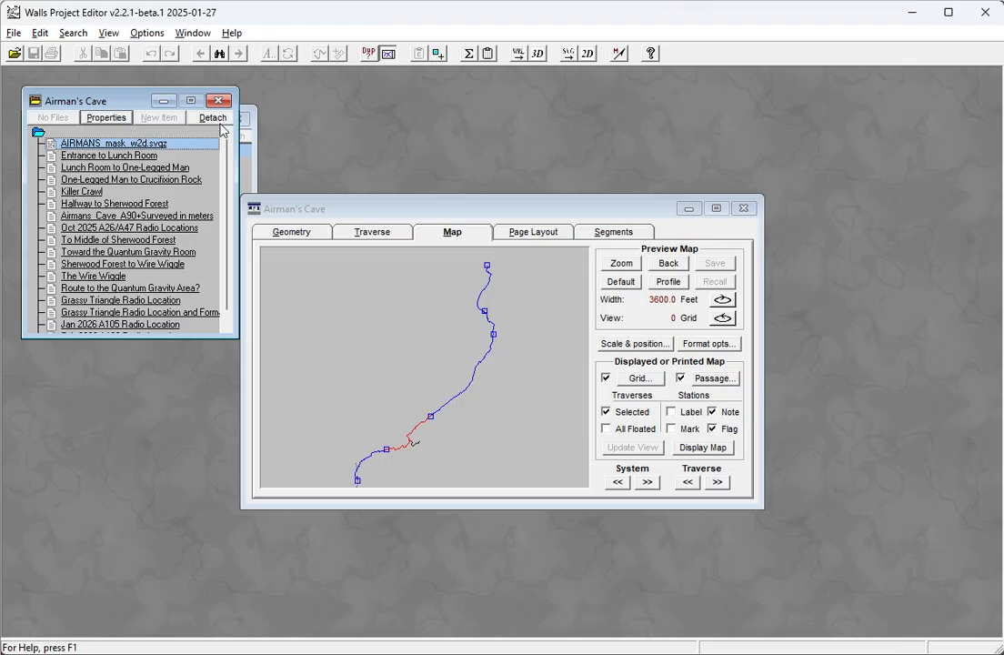
{"action": "right_click", "coordinate": [167, 145]}
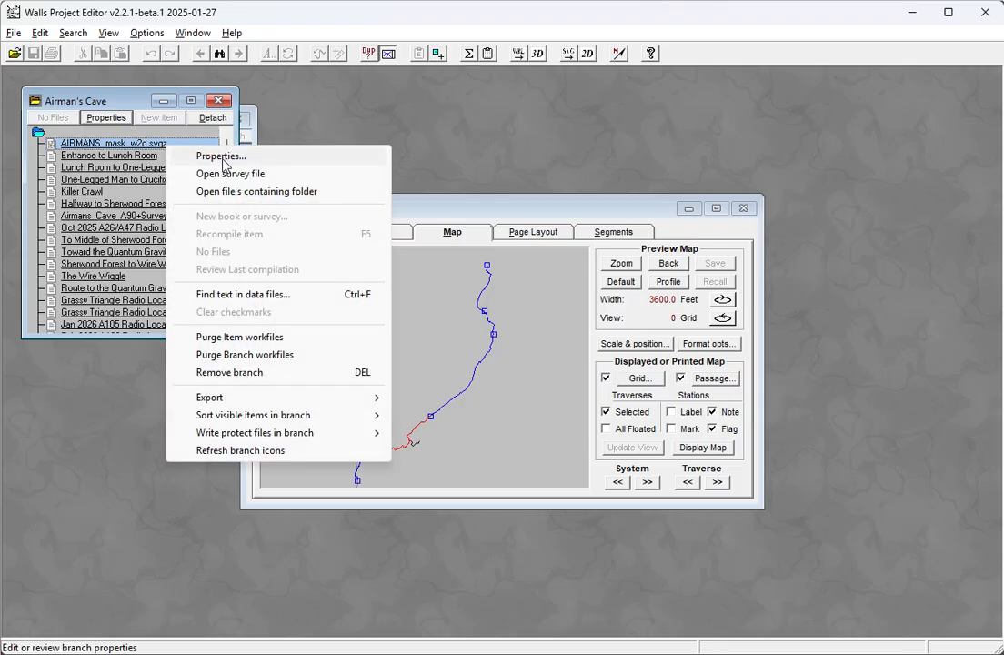
{"action": "left_click", "coordinate": [250, 373]}
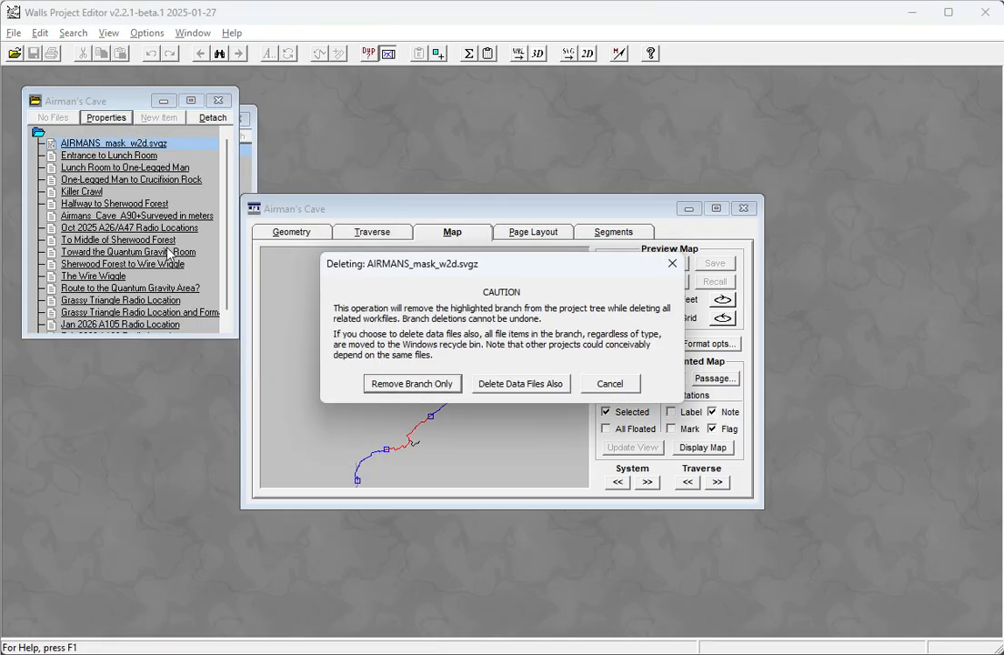
{"action": "left_click", "coordinate": [440, 386]}
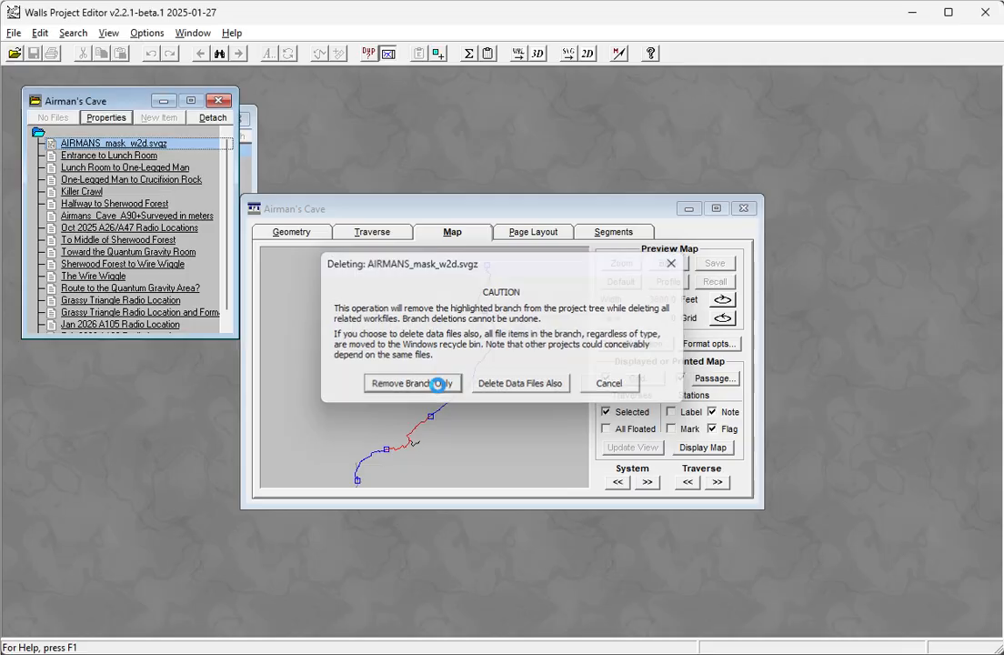
Add a new item of type Other under the Airman's Cave root and attach AIRMANS_mask_w2d.svgz from the Walls folder.
{"action": "left_click", "coordinate": [86, 134]}
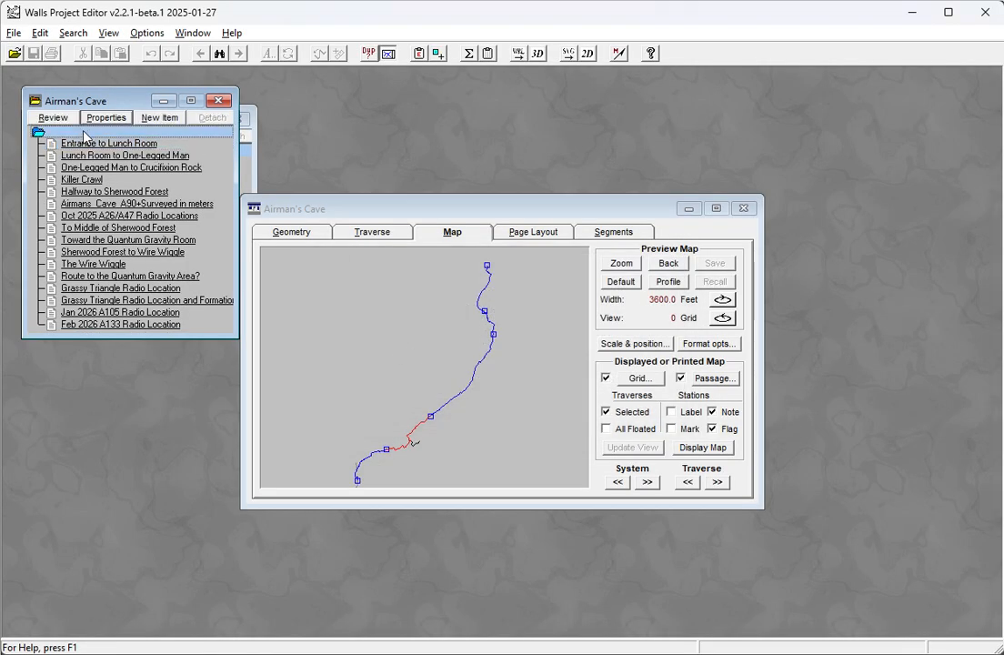
{"action": "left_click", "coordinate": [162, 119]}
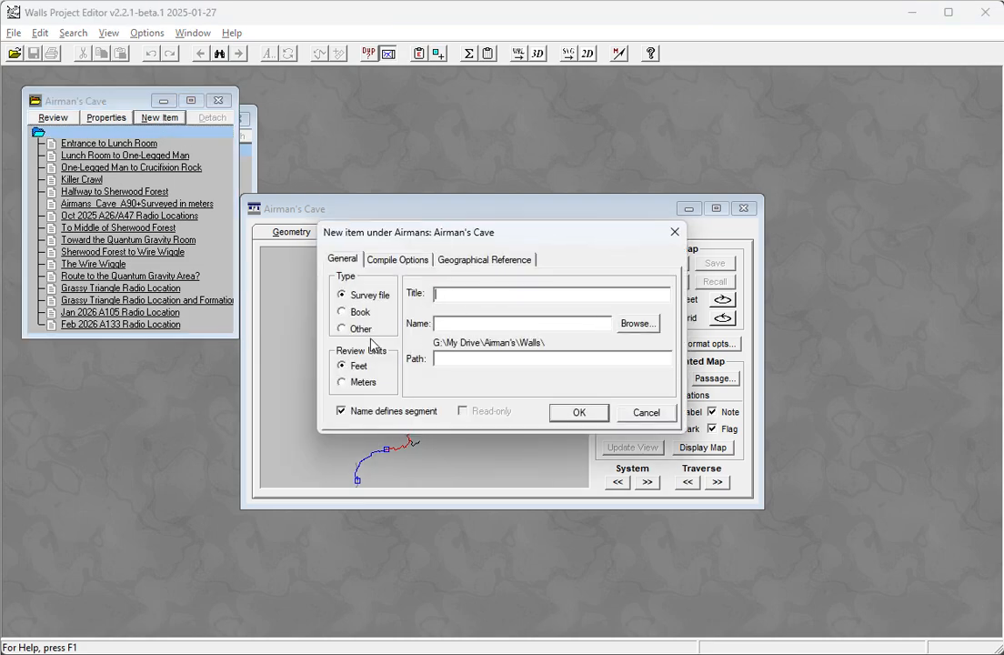
{"action": "left_click", "coordinate": [341, 330]}
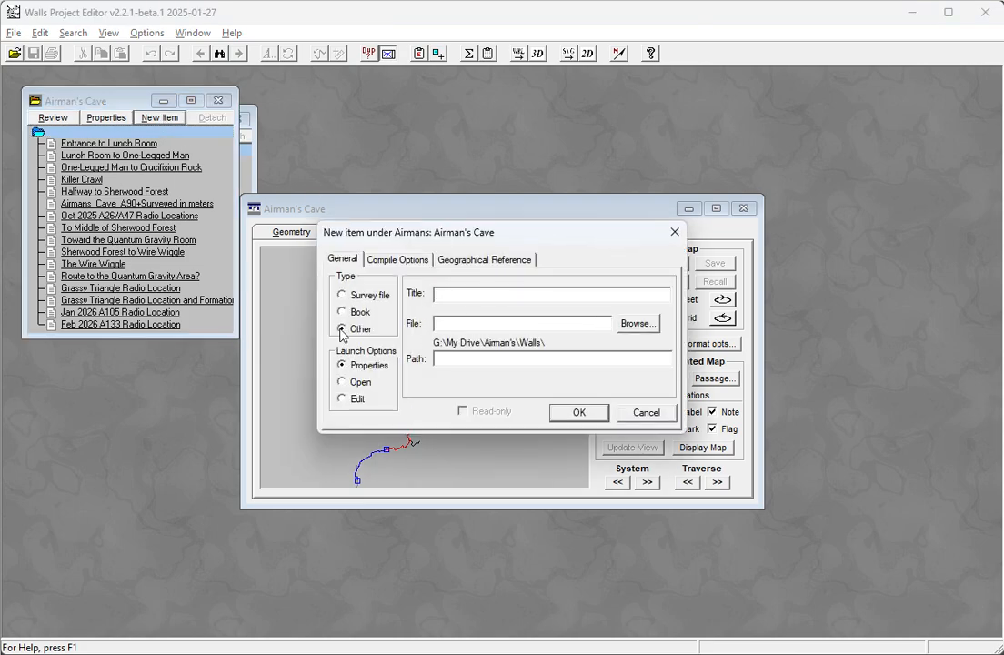
{"action": "left_click", "coordinate": [651, 325]}
{"action": "scroll", "coordinate": [460, 374], "scroll_direction": "down", "scroll_amount": 15}
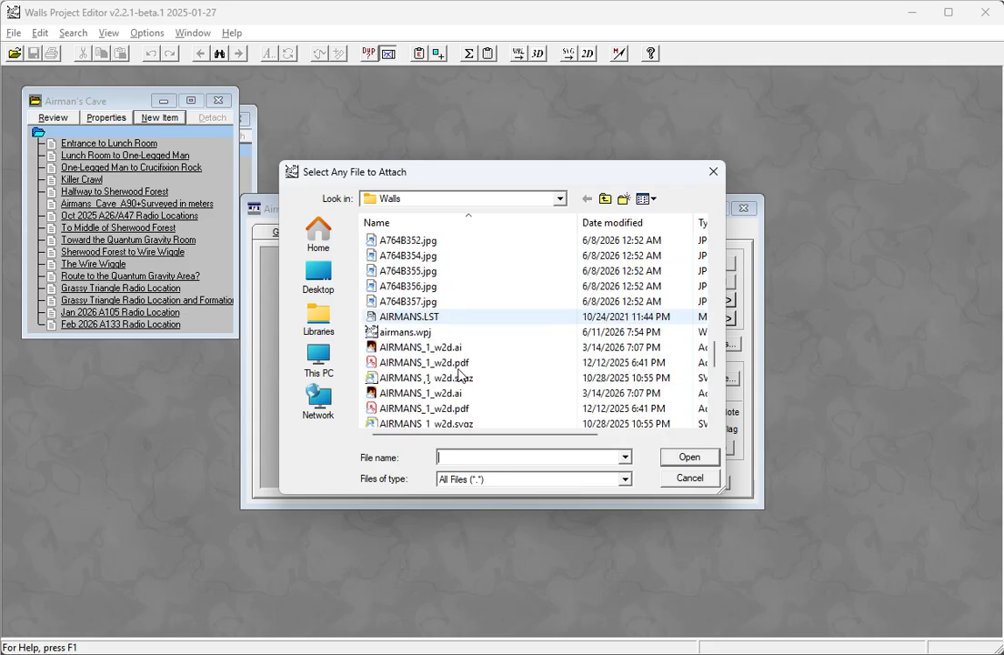
{"action": "scroll", "coordinate": [459, 373], "scroll_direction": "down", "scroll_amount": 1}
{"action": "double_click", "coordinate": [436, 294]}
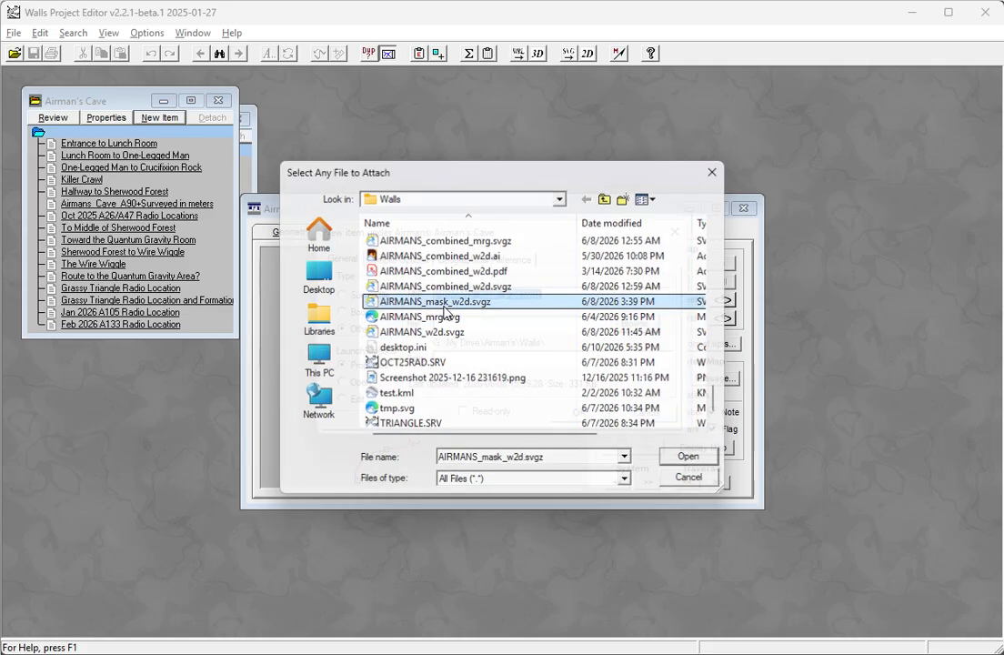
{"action": "left_click", "coordinate": [591, 412]}
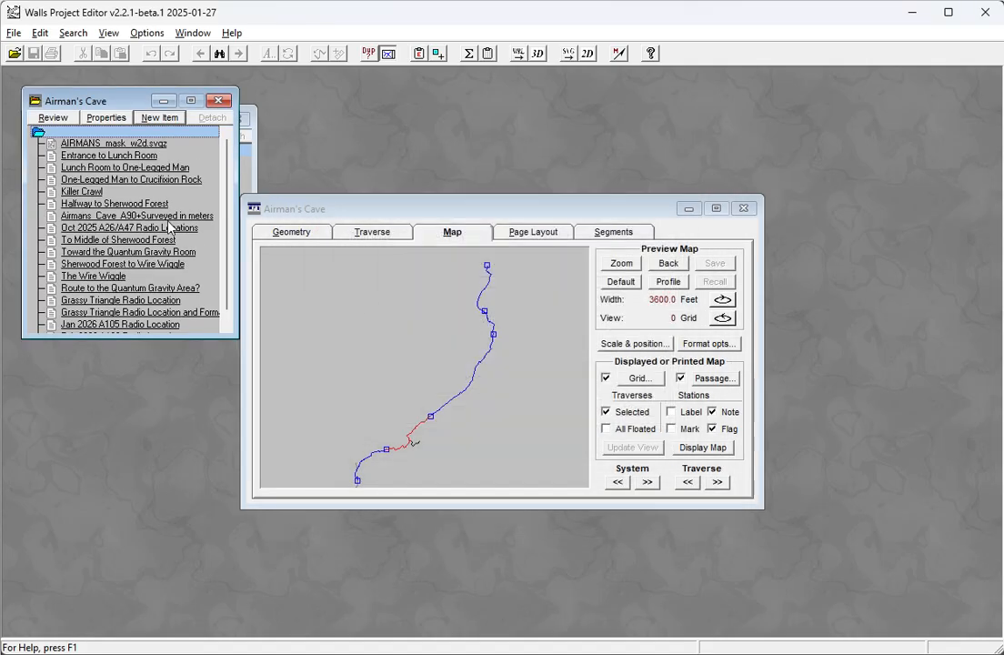
{"action": "left_click", "coordinate": [192, 144]}
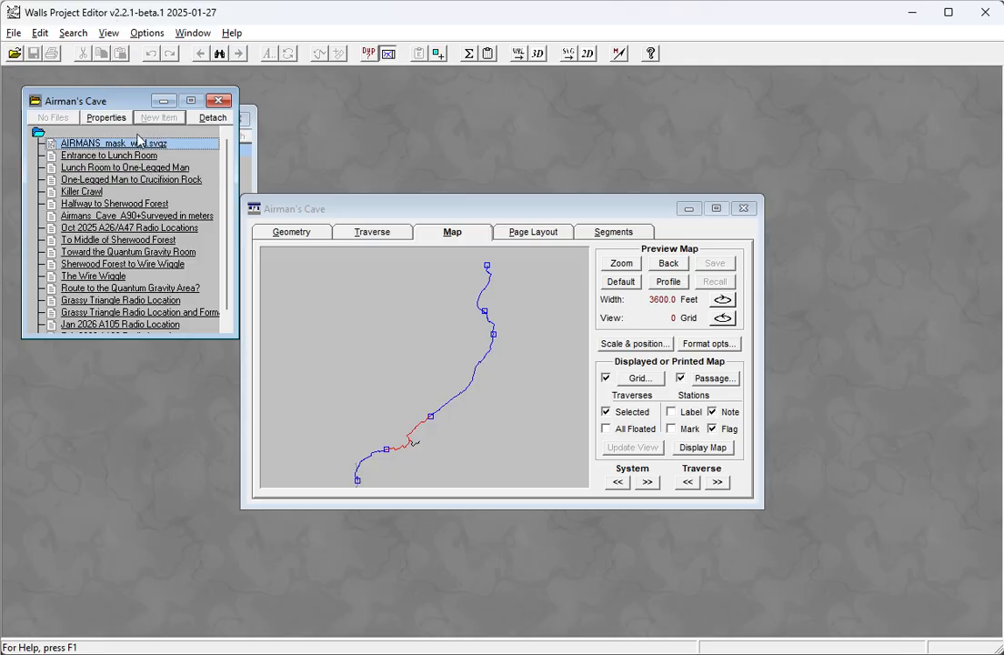
{"action": "left_click", "coordinate": [110, 130]}
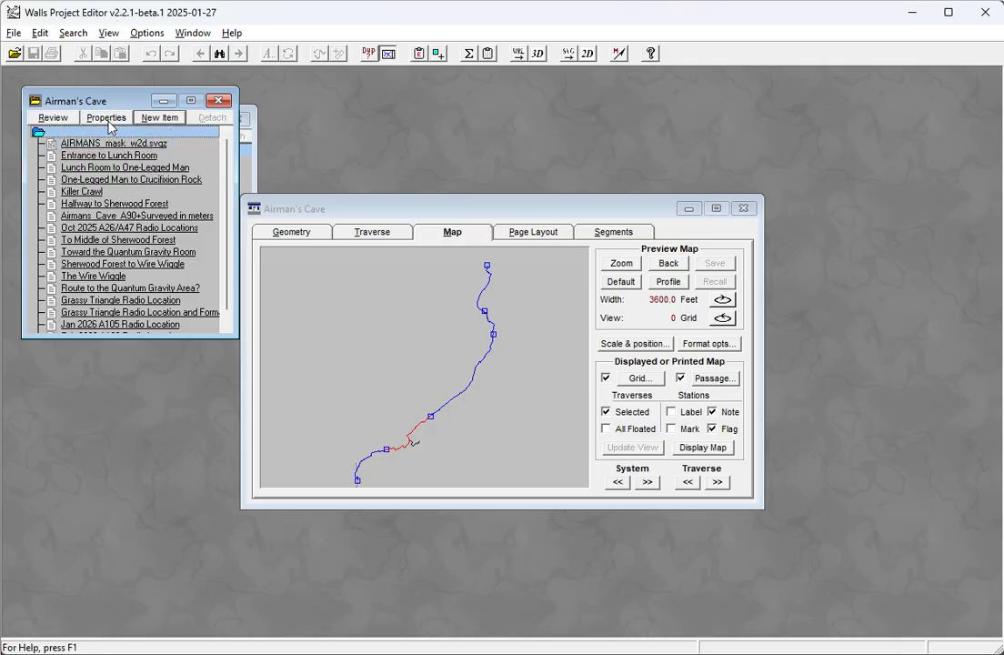
{"action": "left_click", "coordinate": [180, 143]}
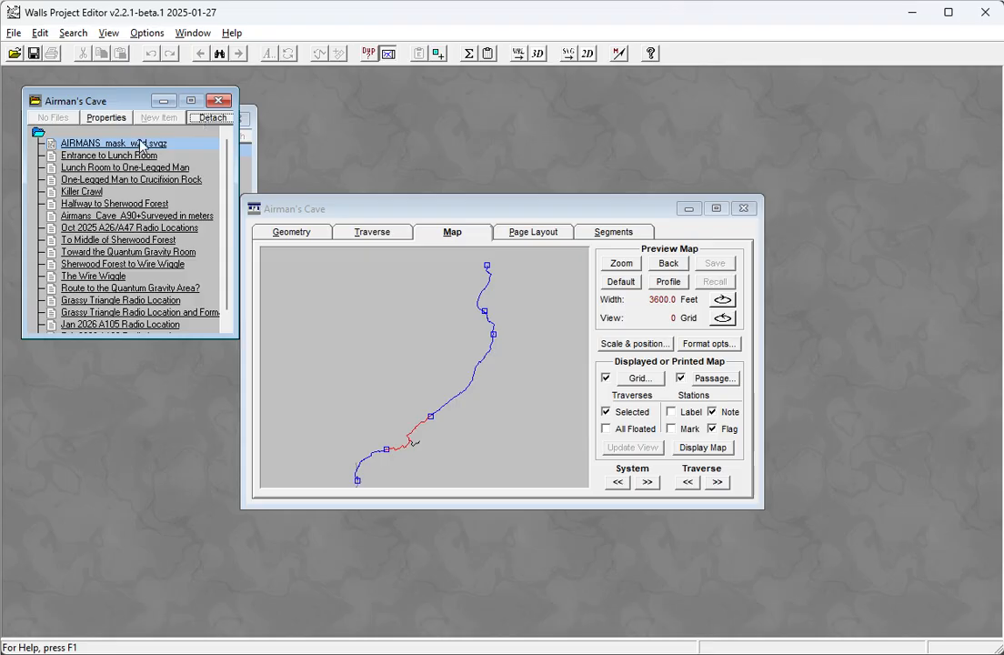
{"action": "left_click", "coordinate": [110, 135]}
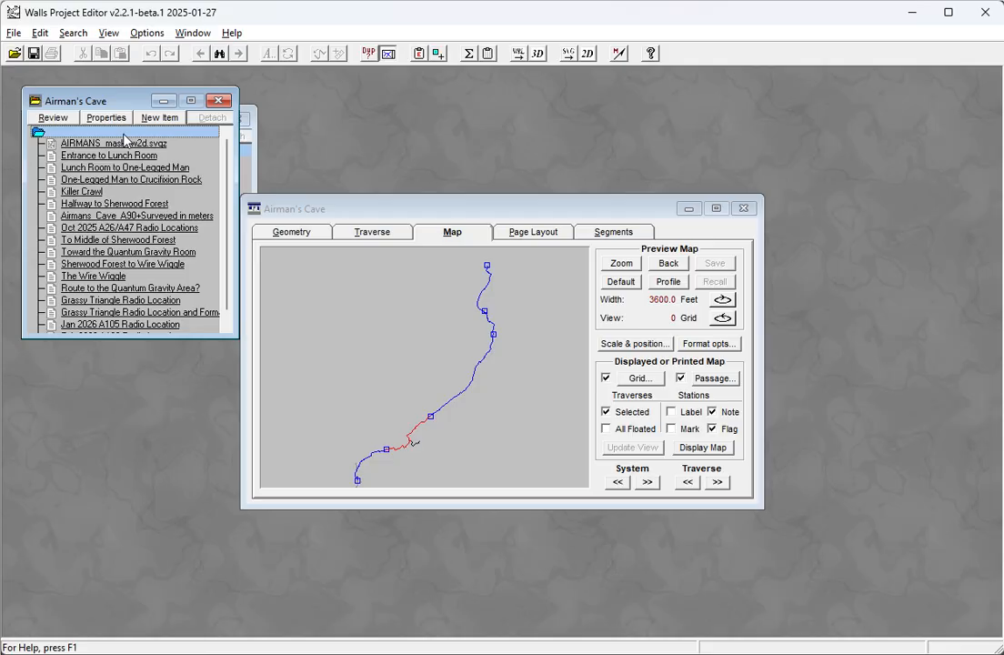
Set the Airman's Cave passage display options to obtain passage outlines from the mask layer of a processed SVG.
{"action": "left_click", "coordinate": [714, 378]}
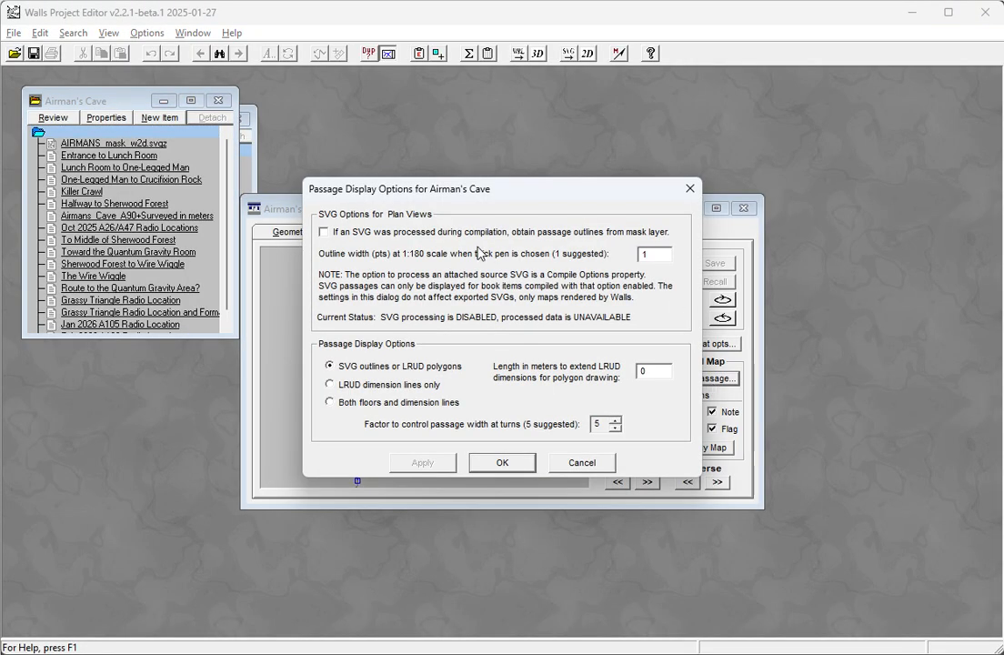
{"action": "left_click", "coordinate": [323, 233]}
{"action": "left_click", "coordinate": [504, 462]}
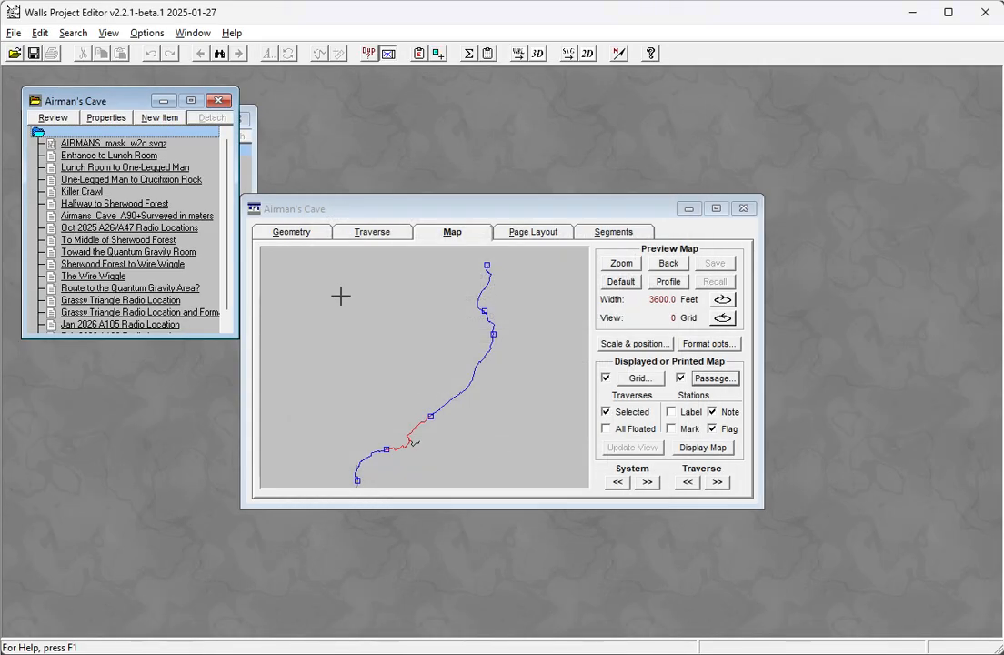
Enable processing of the attached source SVG in the project's compile options, and check the SVG status in the passage display options.
{"action": "left_click", "coordinate": [95, 118]}
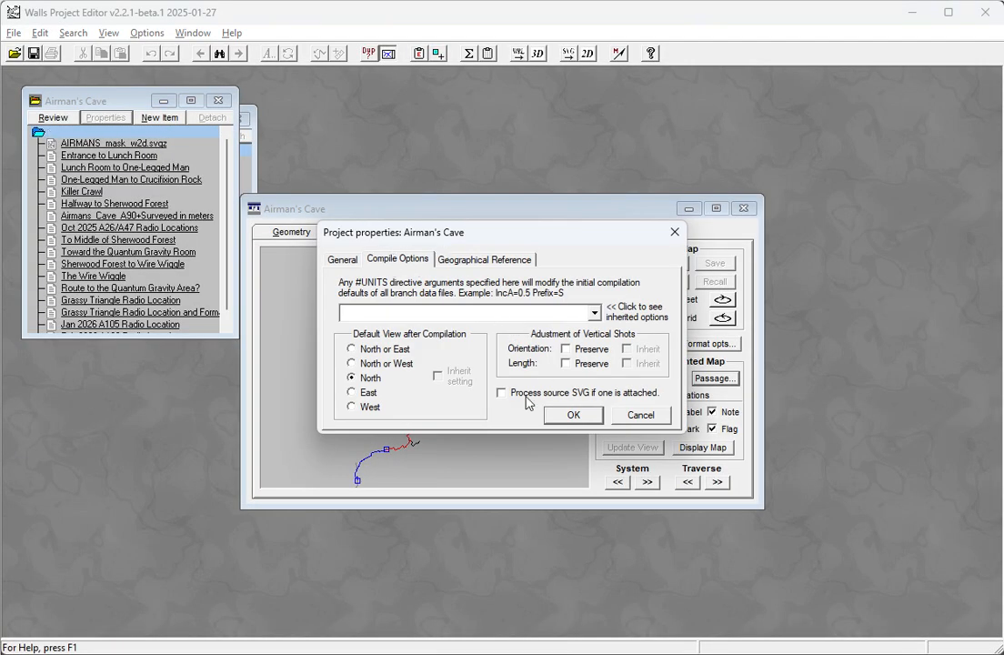
{"action": "left_click", "coordinate": [584, 415]}
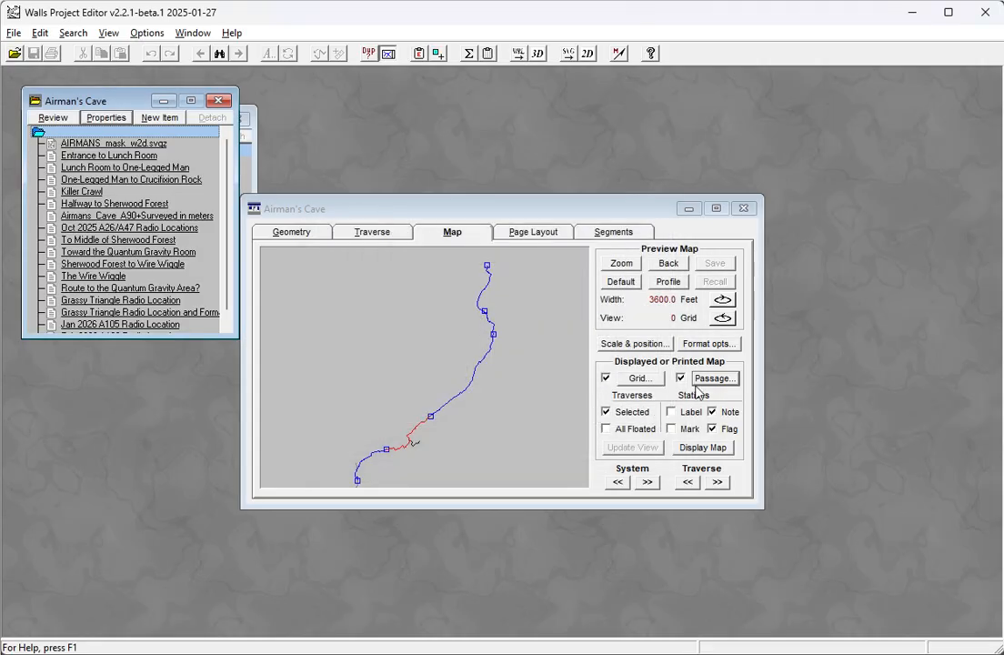
{"action": "left_click", "coordinate": [709, 382]}
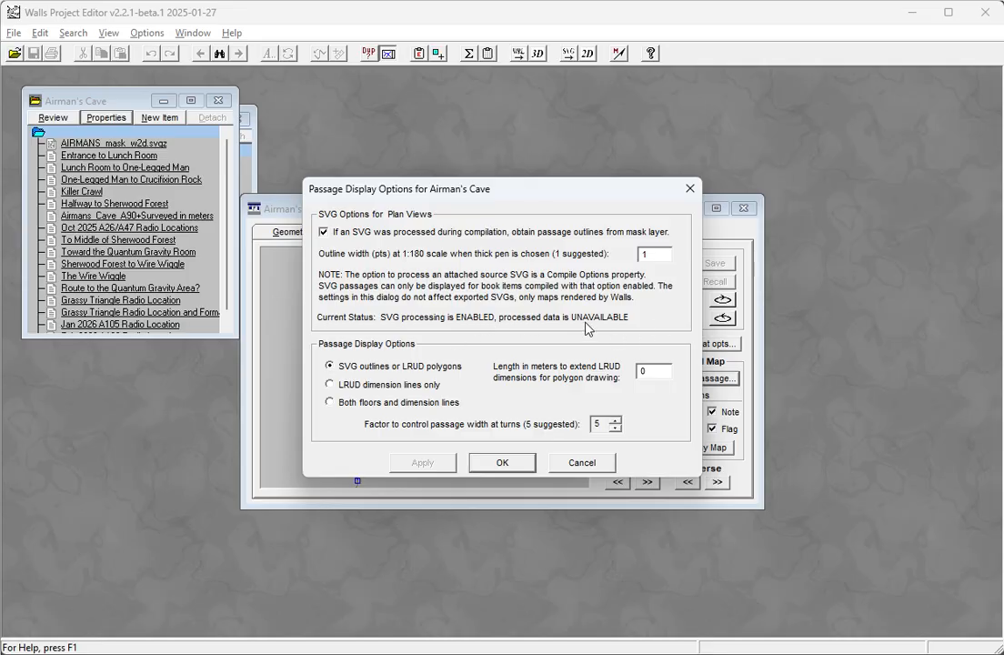
{"action": "left_click", "coordinate": [502, 463]}
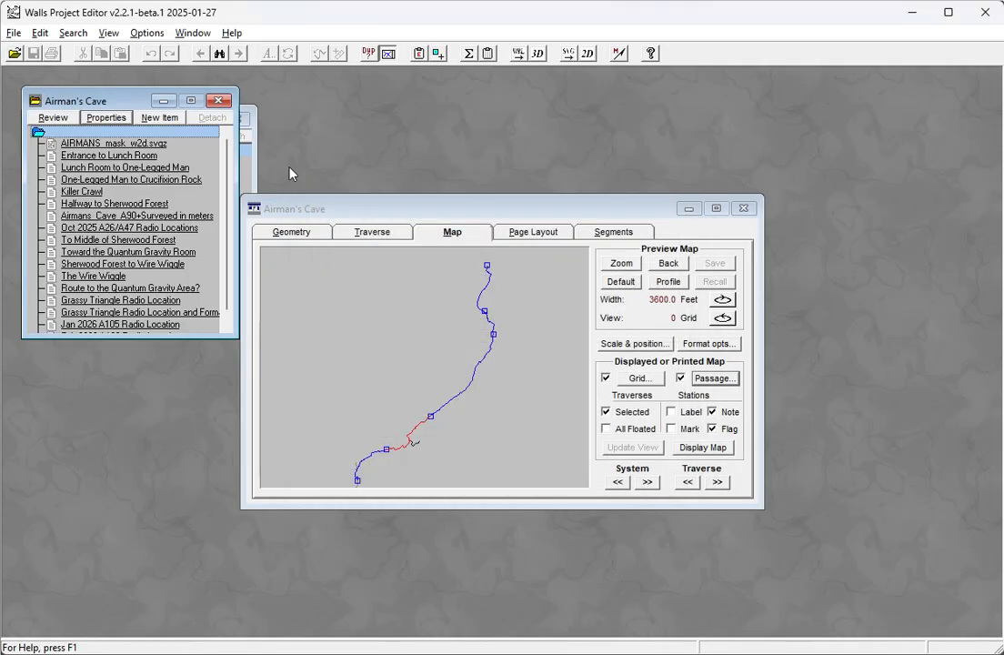
Recompile the Airman's Cave root without reviewing the error log, and check the SVG status in the passage display options.
{"action": "right_click", "coordinate": [57, 136]}
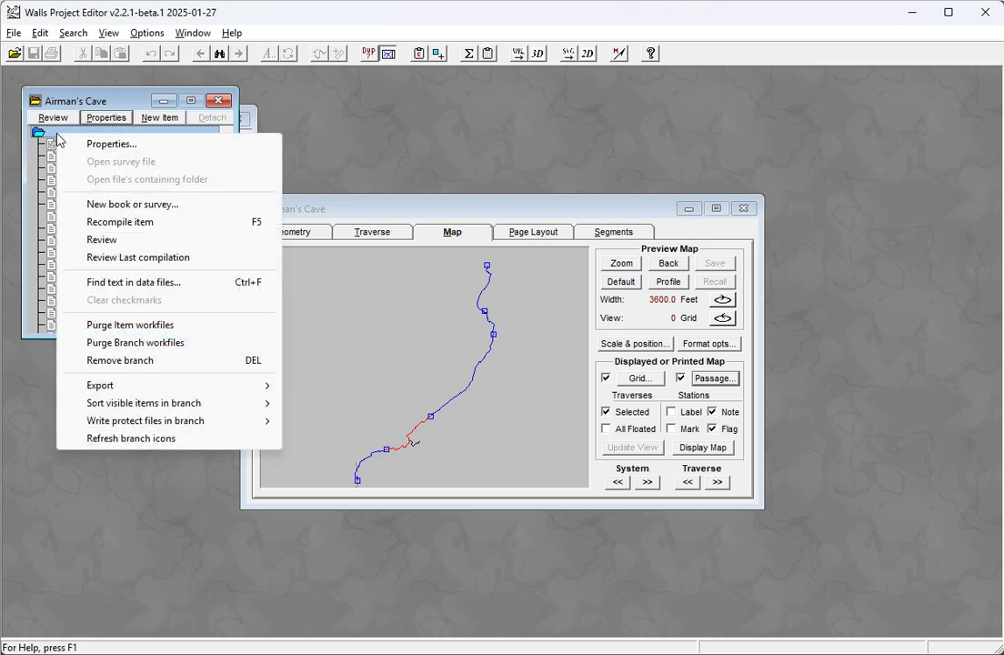
{"action": "left_click", "coordinate": [118, 223]}
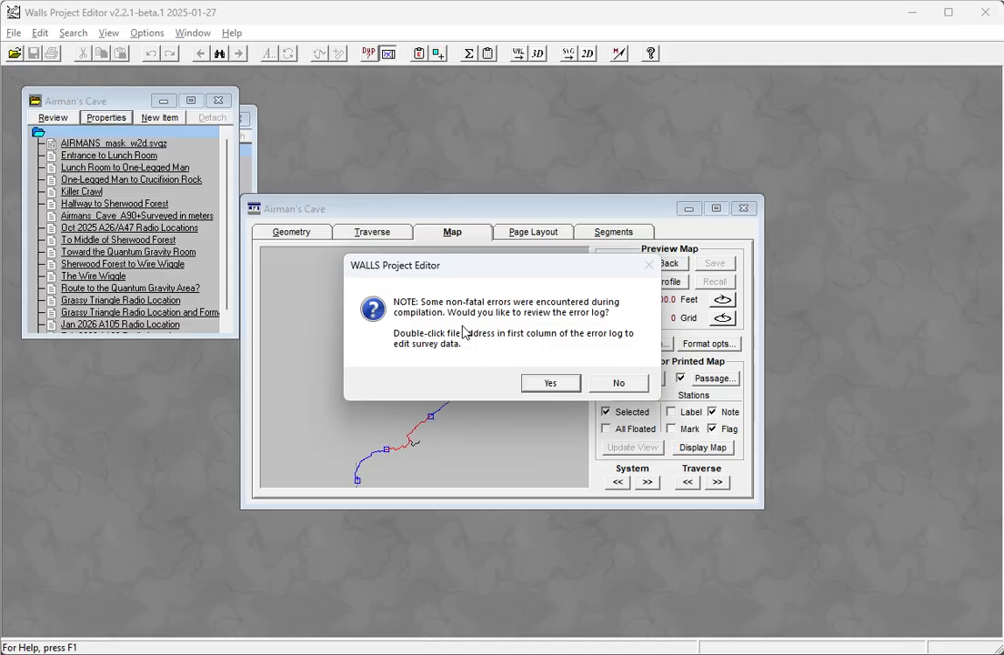
{"action": "left_click", "coordinate": [616, 382]}
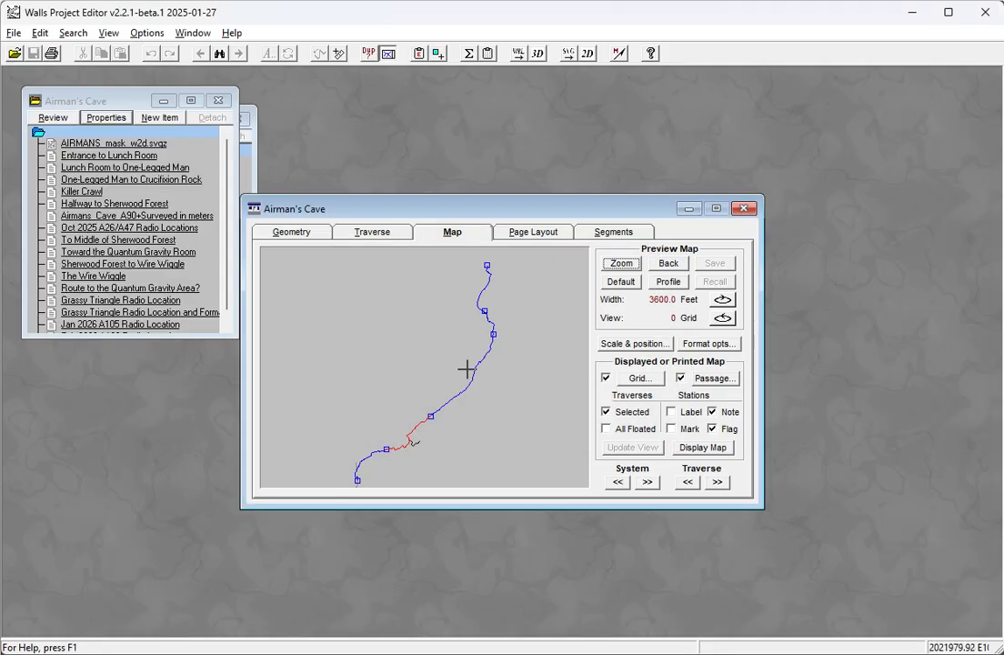
{"action": "left_click", "coordinate": [716, 379]}
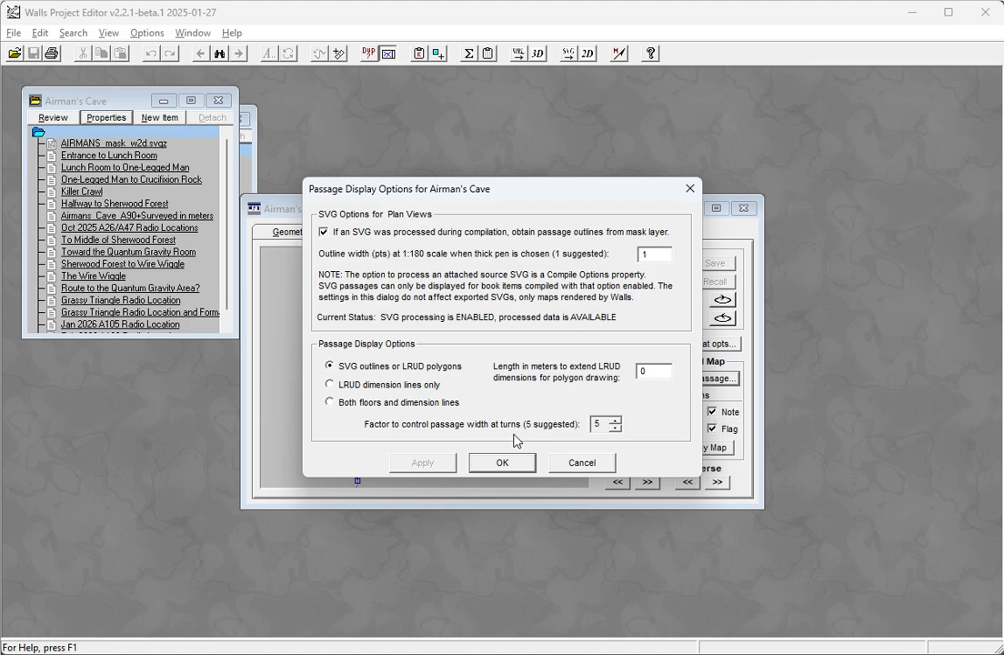
{"action": "left_click", "coordinate": [506, 463]}
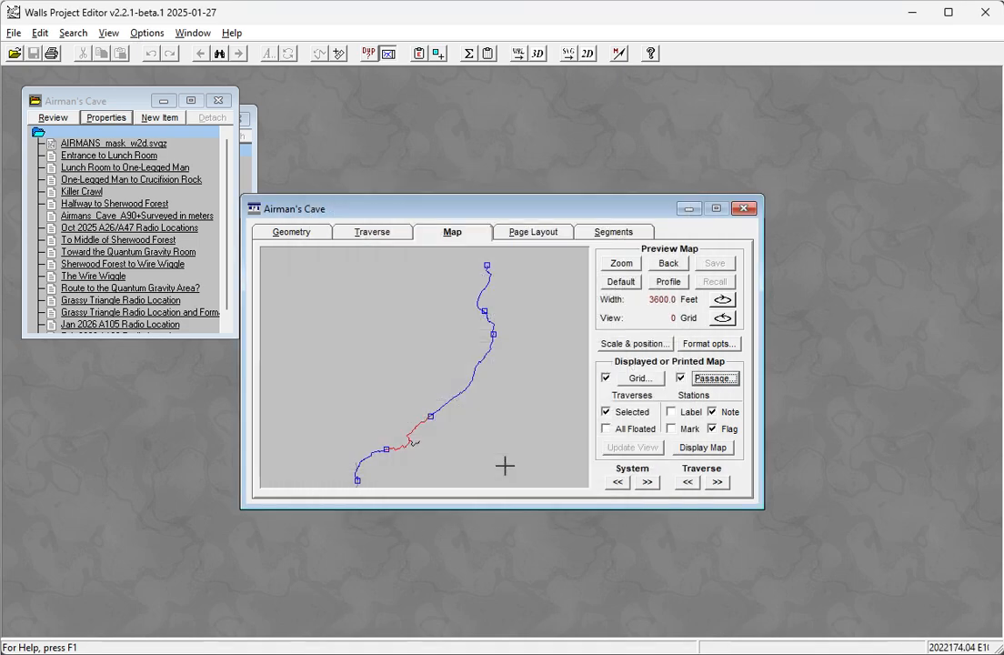
Export the Airman's Cave segment as UTM shapefiles of vectors, stations and wall outlines with base name AIRMANS to the Walls\airmans folder.
{"action": "left_click", "coordinate": [599, 235]}
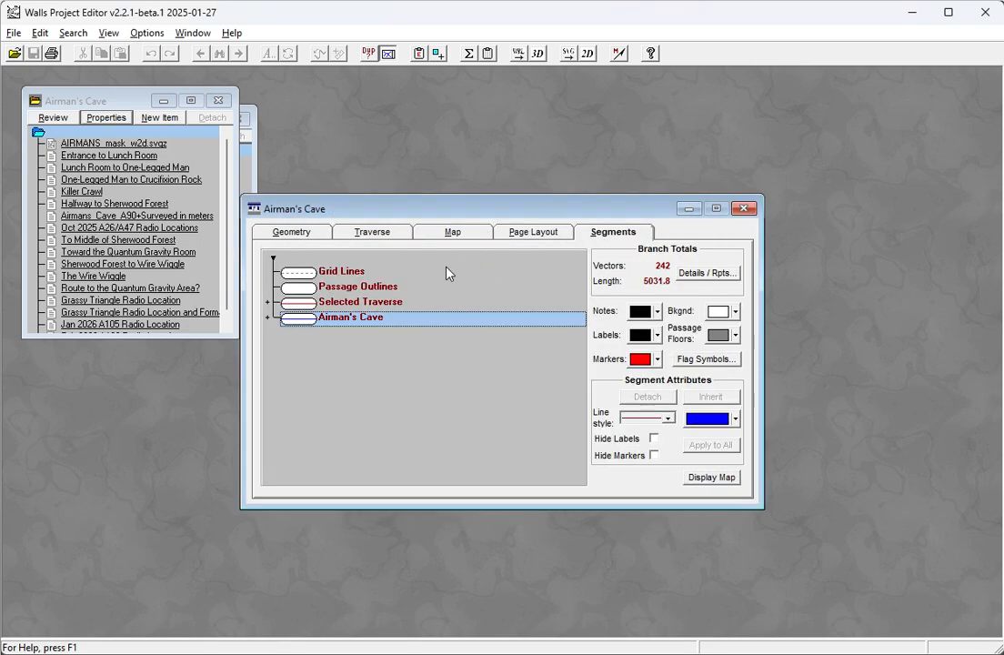
{"action": "left_click", "coordinate": [11, 35]}
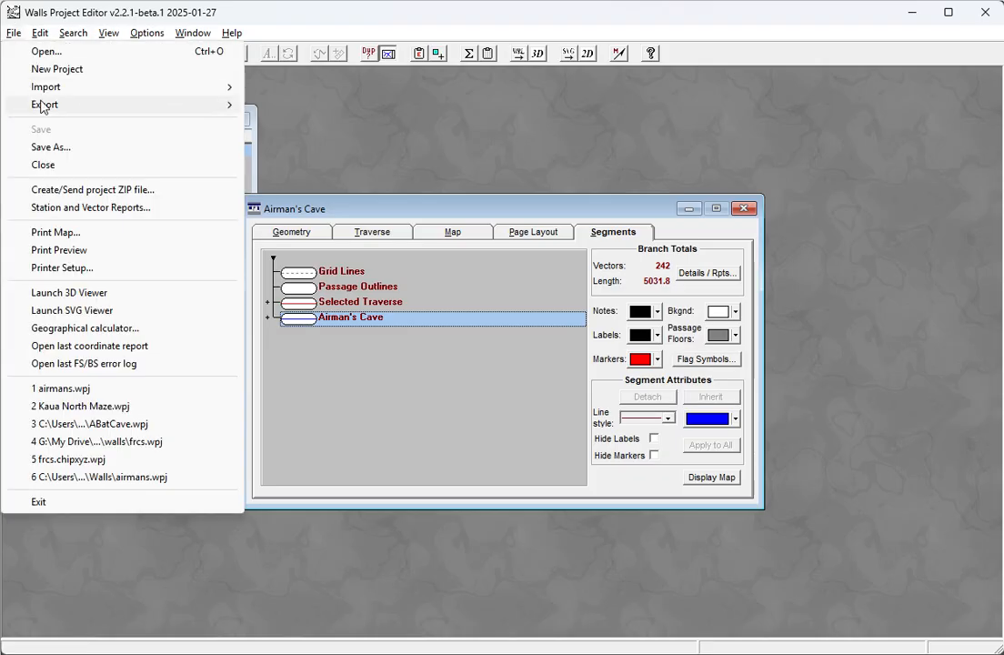
{"action": "mouse_move", "coordinate": [141, 105]}
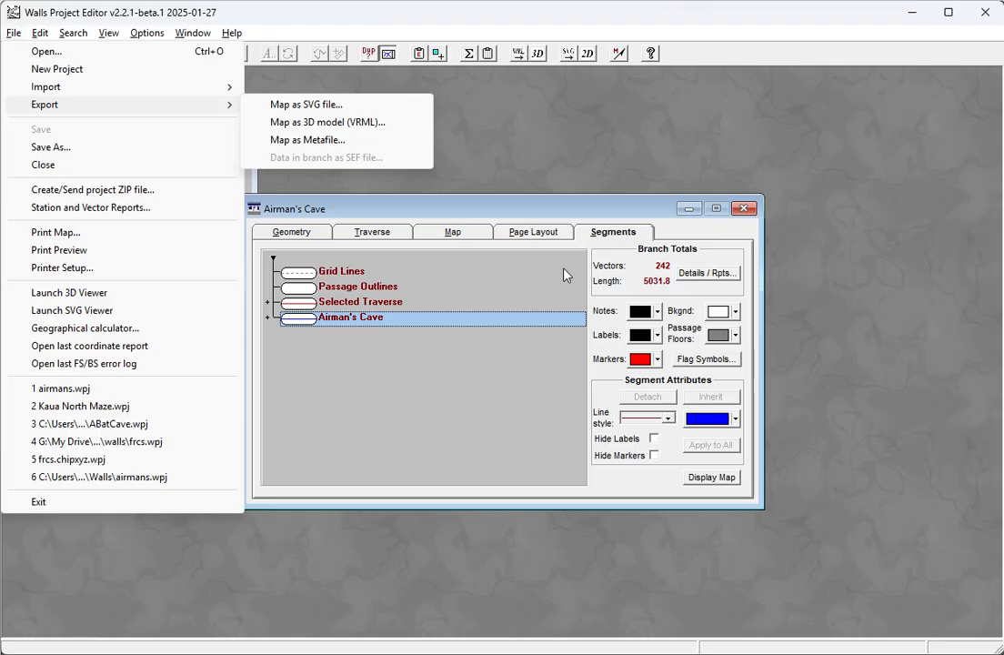
{"action": "left_click", "coordinate": [612, 238]}
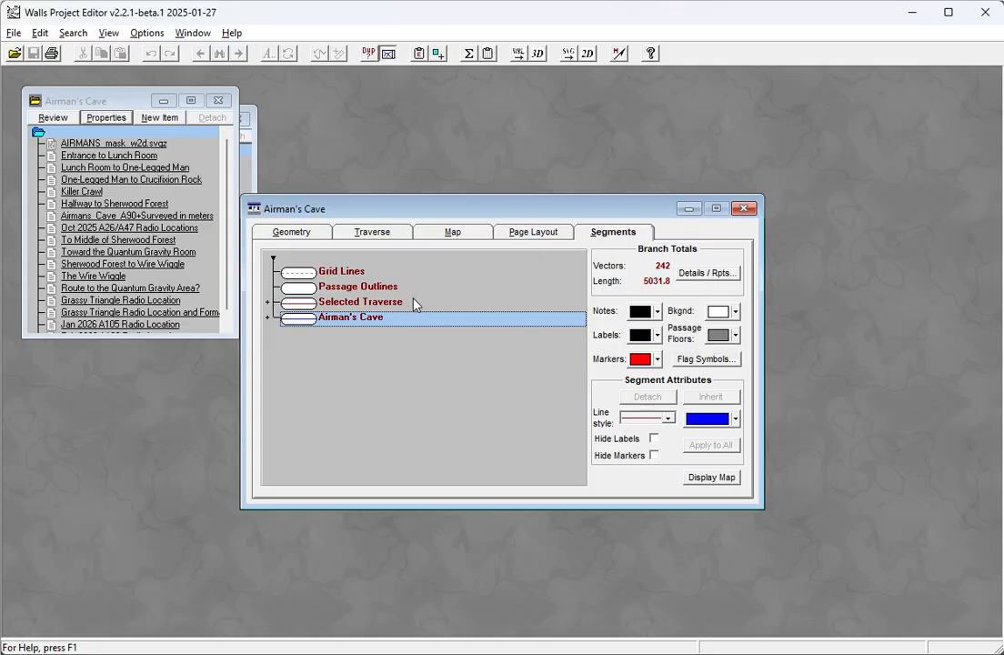
{"action": "left_click", "coordinate": [720, 275]}
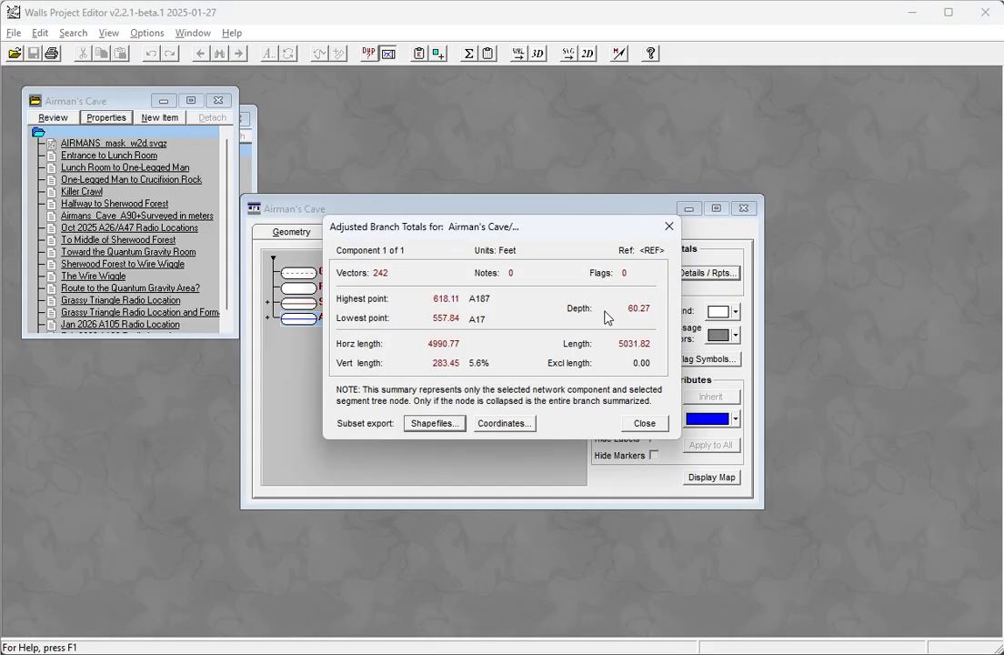
{"action": "left_click", "coordinate": [435, 422]}
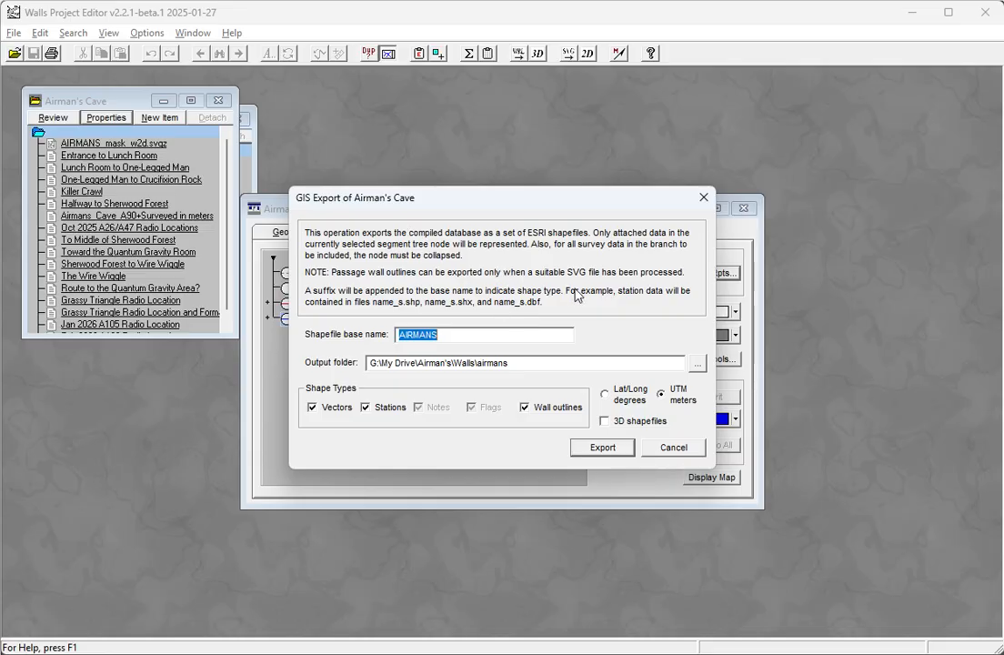
{"action": "left_click", "coordinate": [460, 332]}
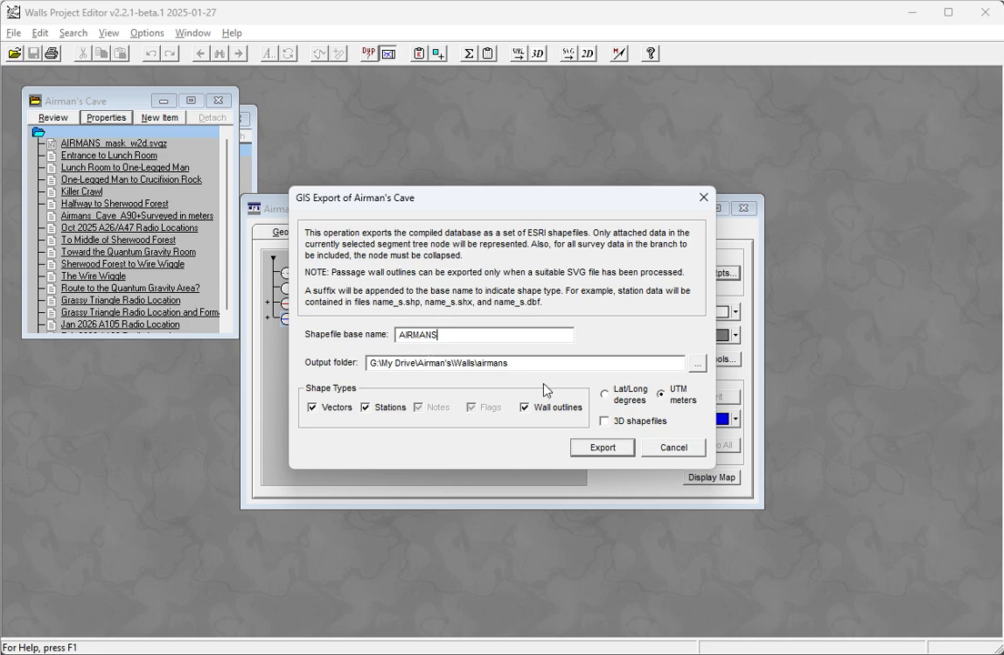
{"action": "left_click", "coordinate": [598, 450]}
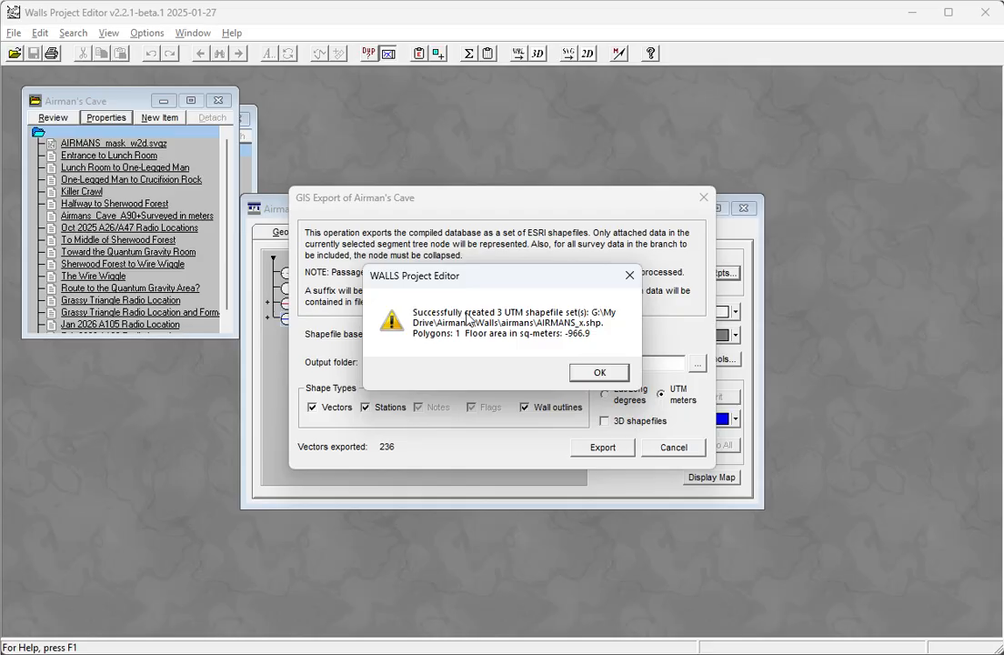
{"action": "left_click", "coordinate": [599, 372]}
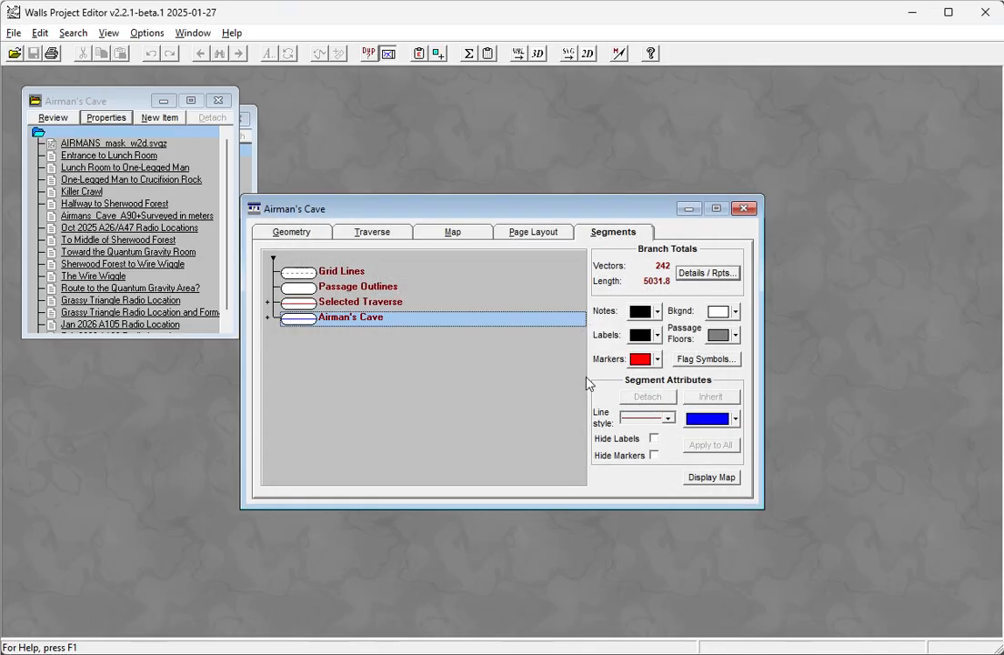
Switch to QGIS and start a new empty project, discarding the current one with the airmans_lrud_w layer.
{"action": "key", "text": "alt+Tab"}
{"action": "key", "text": "alt+Tab"}
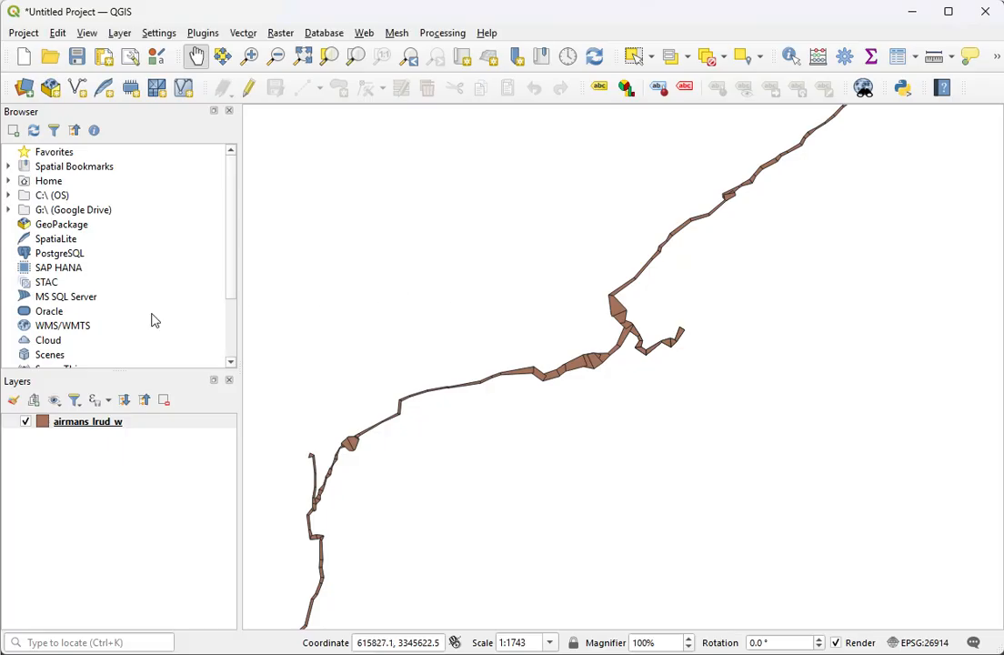
{"action": "left_click", "coordinate": [28, 59]}
{"action": "left_click", "coordinate": [503, 355]}
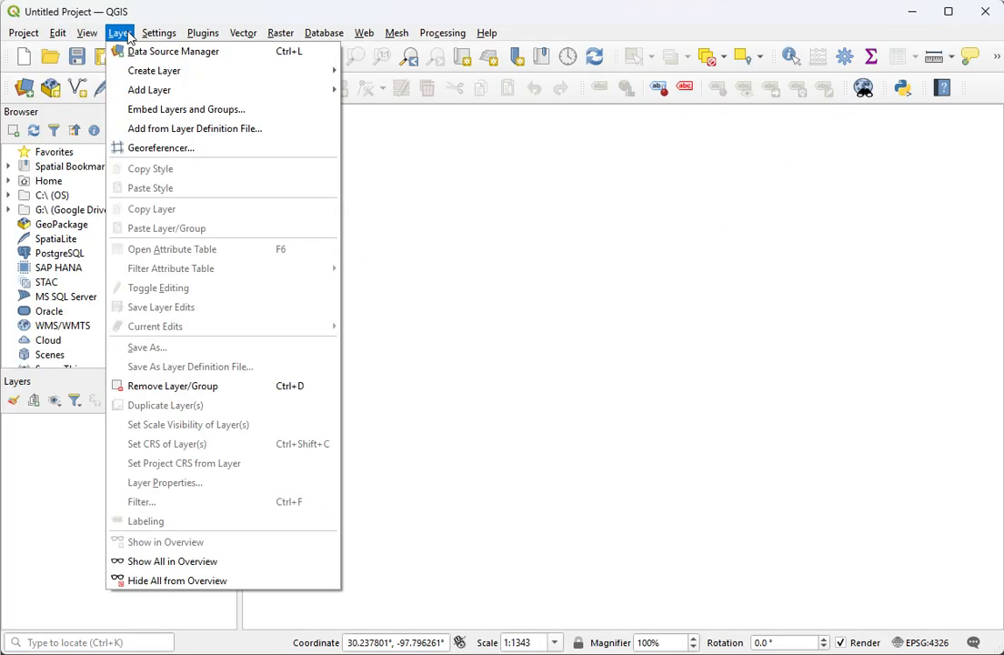
Add the airmans_w.shp shapefile from the Walls\airmans folder as a vector layer and inspect its passage outlines.
{"action": "left_click", "coordinate": [116, 33]}
{"action": "mouse_move", "coordinate": [182, 90]}
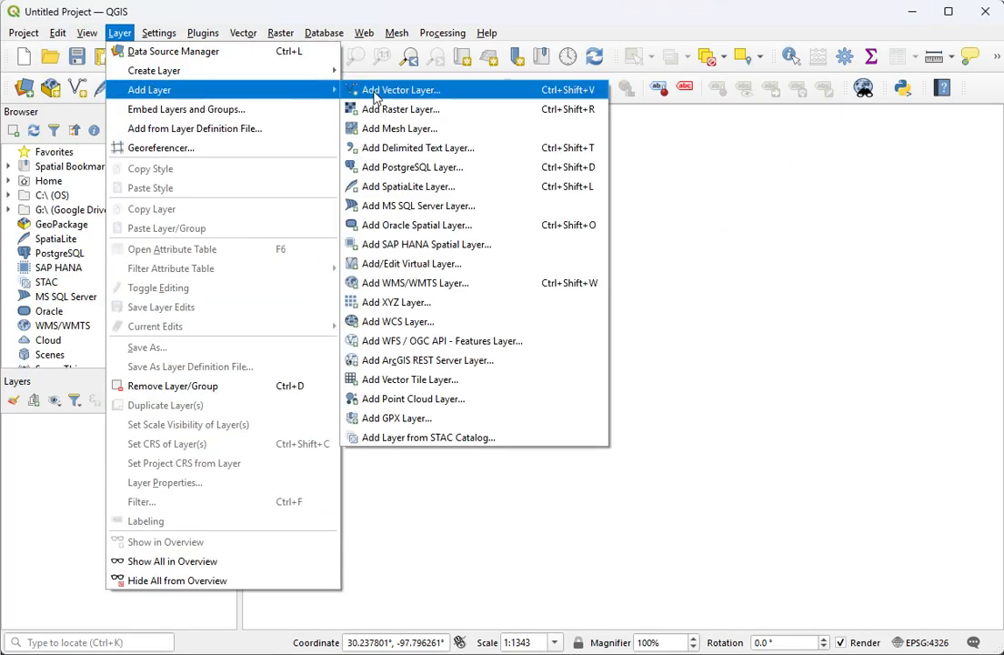
{"action": "left_click", "coordinate": [382, 90]}
{"action": "left_click", "coordinate": [884, 230]}
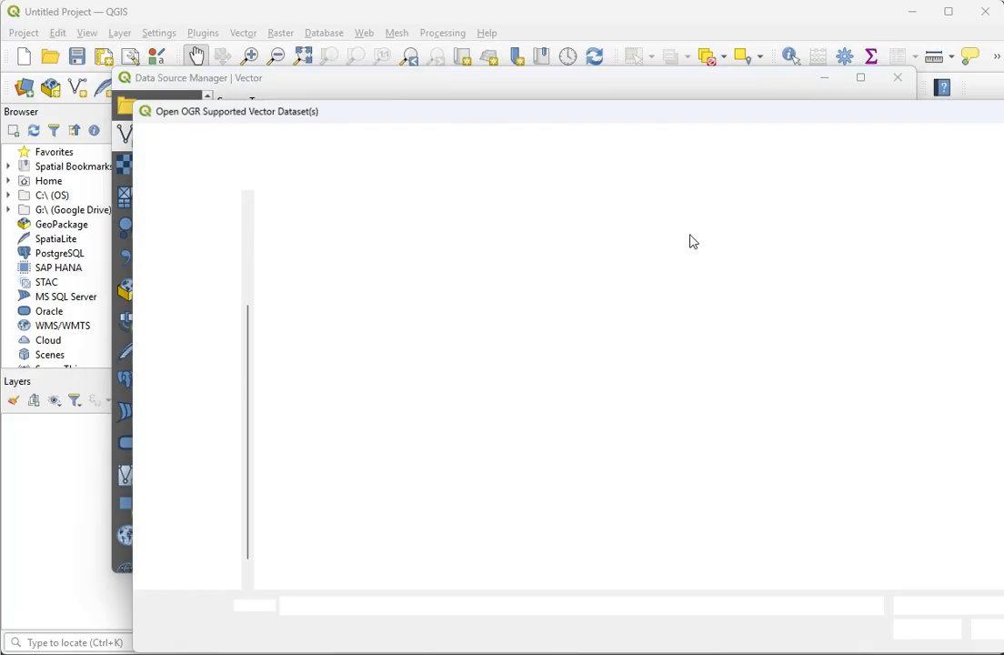
{"action": "scroll", "coordinate": [323, 448], "scroll_direction": "up", "scroll_amount": 2}
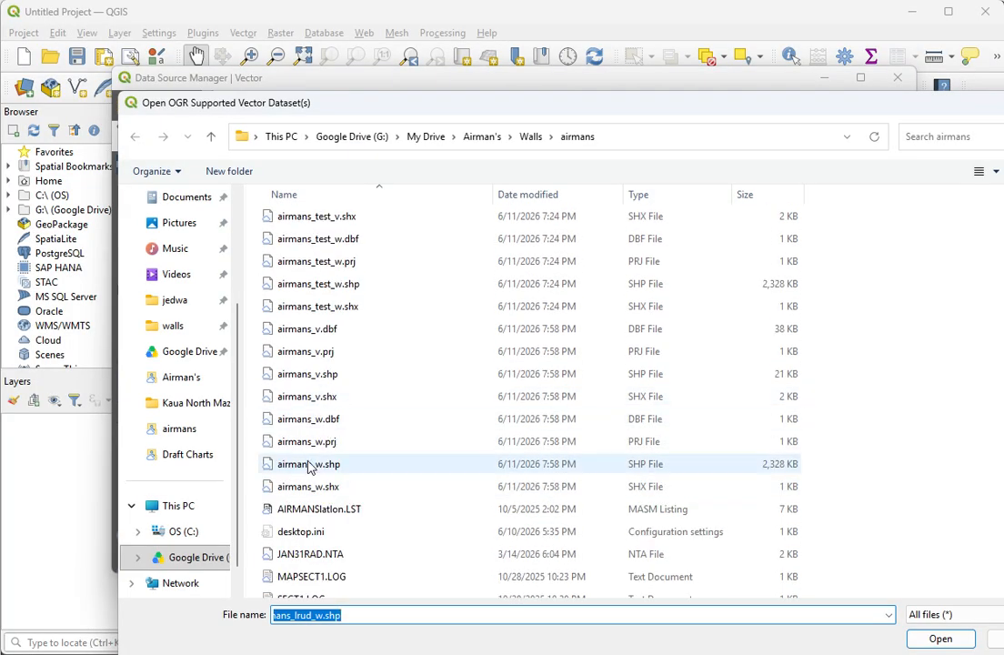
{"action": "left_click", "coordinate": [313, 466]}
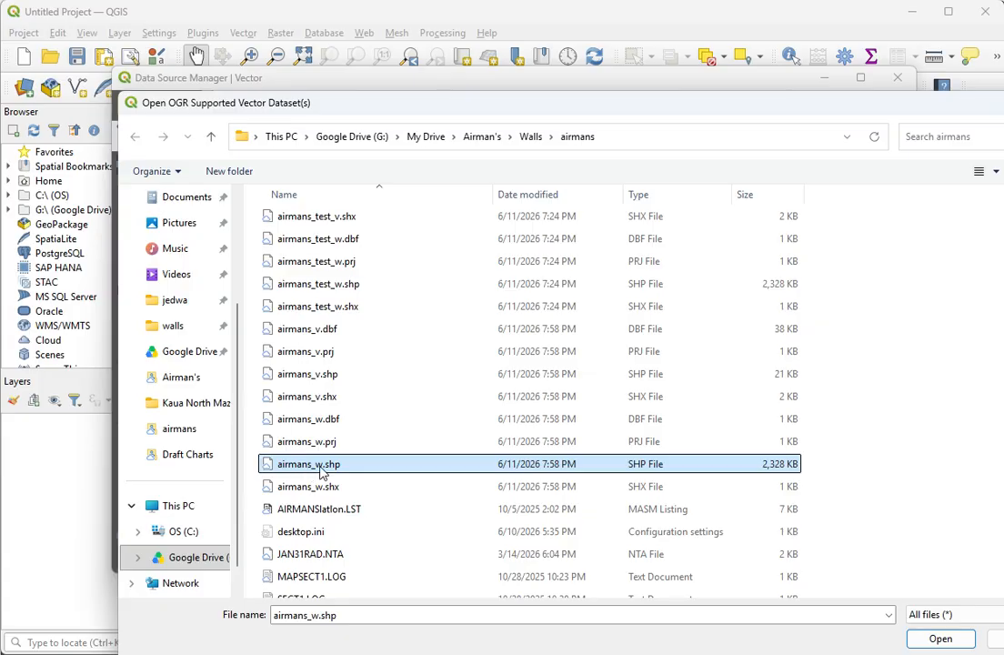
{"action": "left_click", "coordinate": [317, 384]}
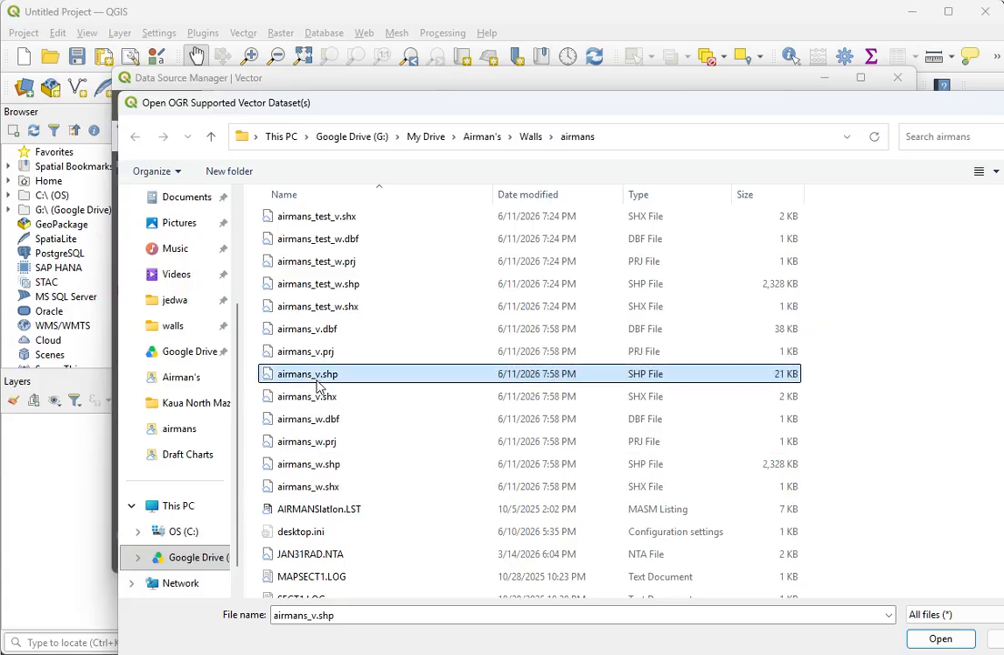
{"action": "left_click", "coordinate": [329, 467]}
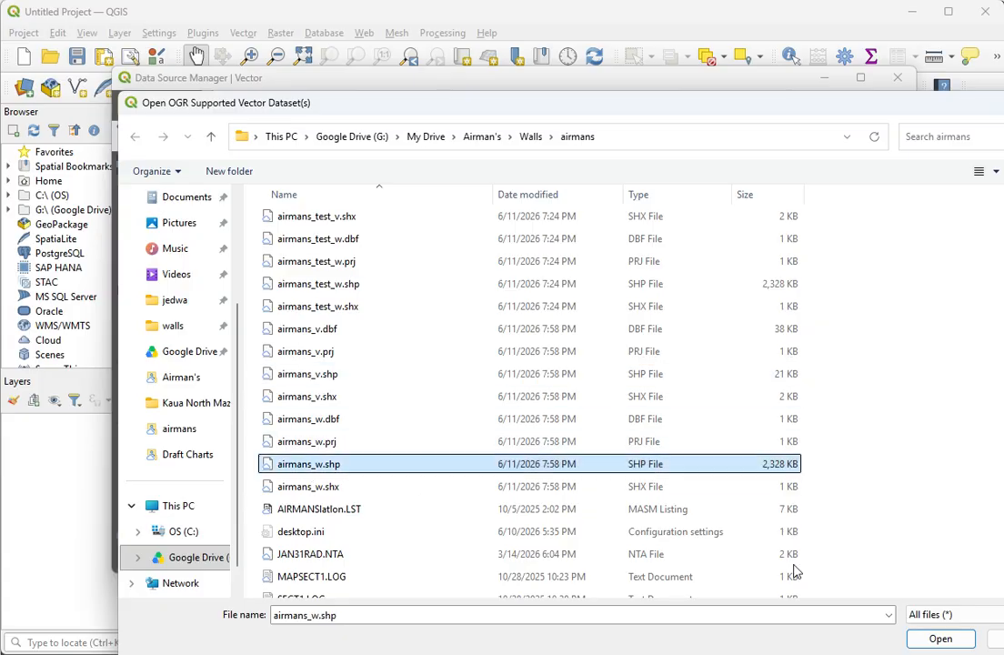
{"action": "left_click", "coordinate": [940, 638]}
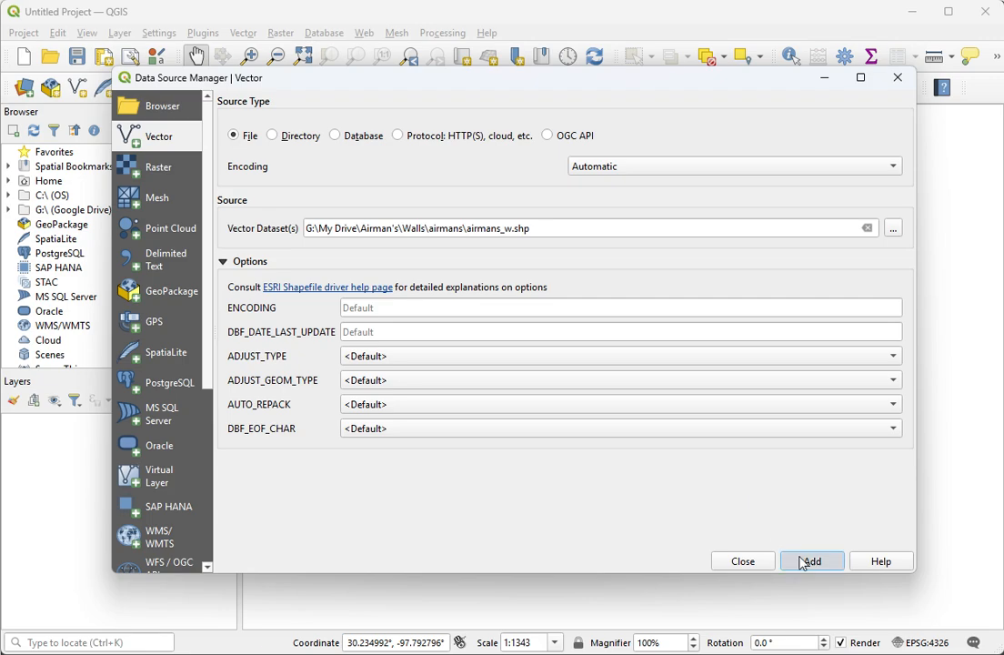
{"action": "left_click", "coordinate": [803, 562]}
{"action": "left_click", "coordinate": [741, 561]}
{"action": "scroll", "coordinate": [622, 411], "scroll_direction": "up", "scroll_amount": 3}
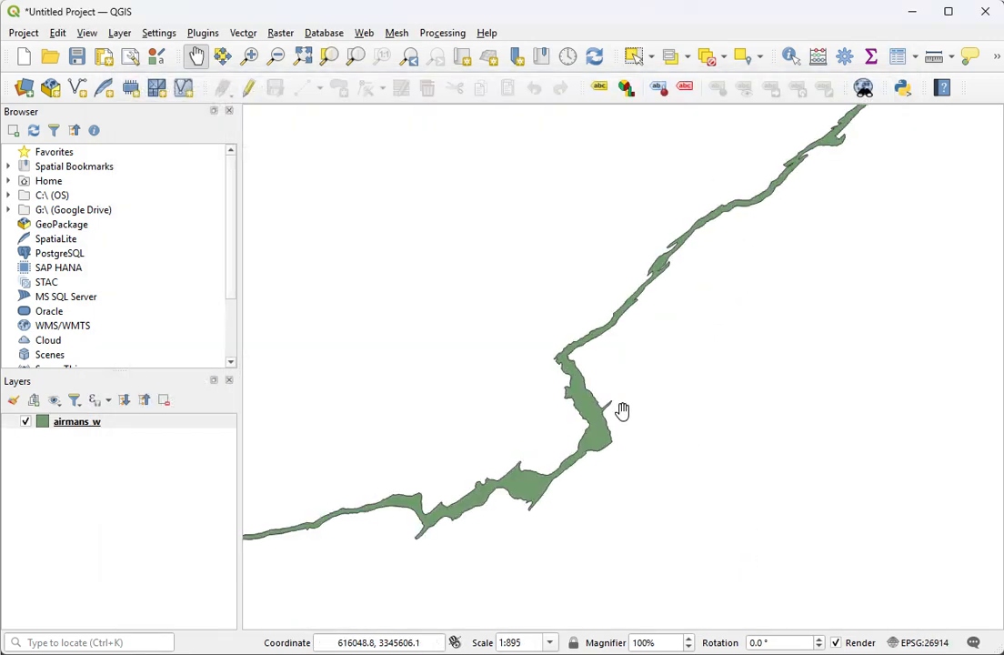
{"action": "left_click_drag", "start_coordinate": [648, 341], "coordinate": [630, 302]}
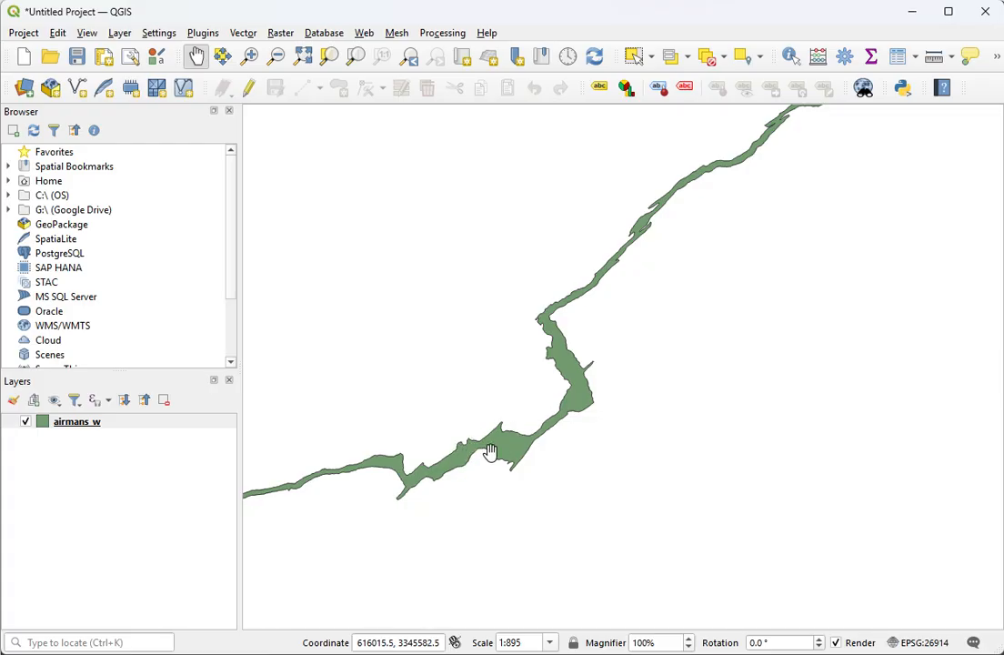
Compare the airmans_w passage outlines in QGIS with the AIRMANS_mask_w2d.svgz drawing in Illustrator.
{"action": "key", "text": "alt+Tab"}
{"action": "scroll", "coordinate": [294, 457], "scroll_direction": "up", "scroll_amount": 1}
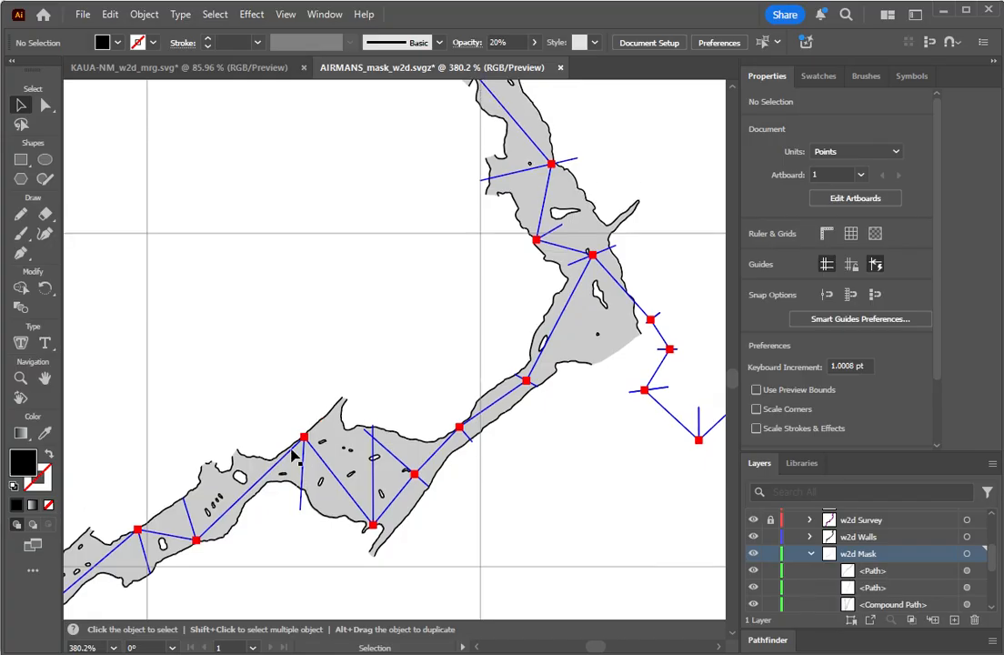
{"action": "key", "text": "alt+Tab"}
{"action": "key", "text": "Tab"}
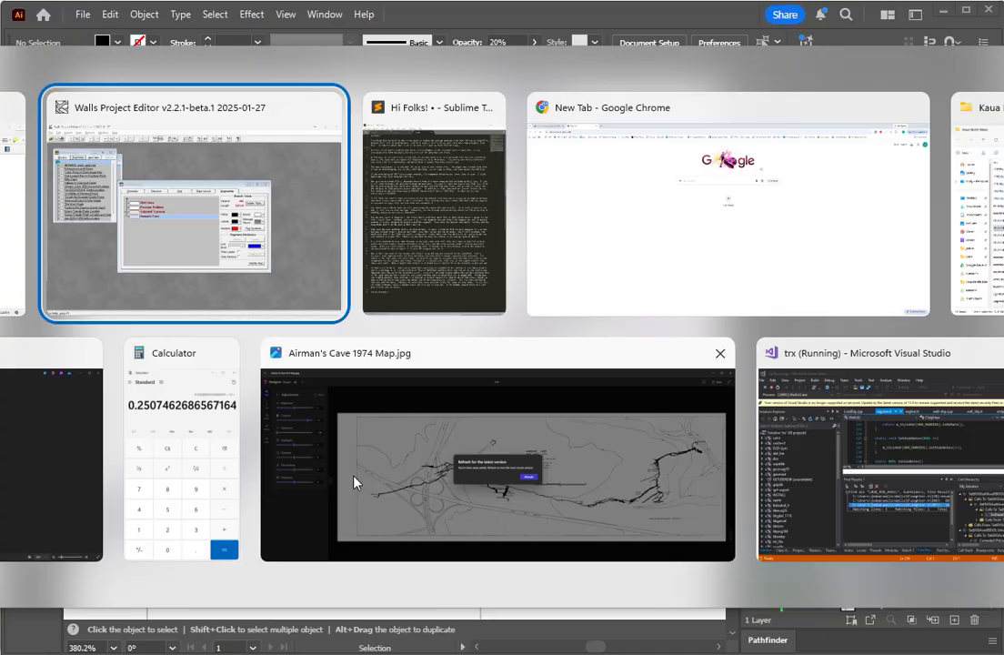
{"action": "key", "text": "alt+Tab"}
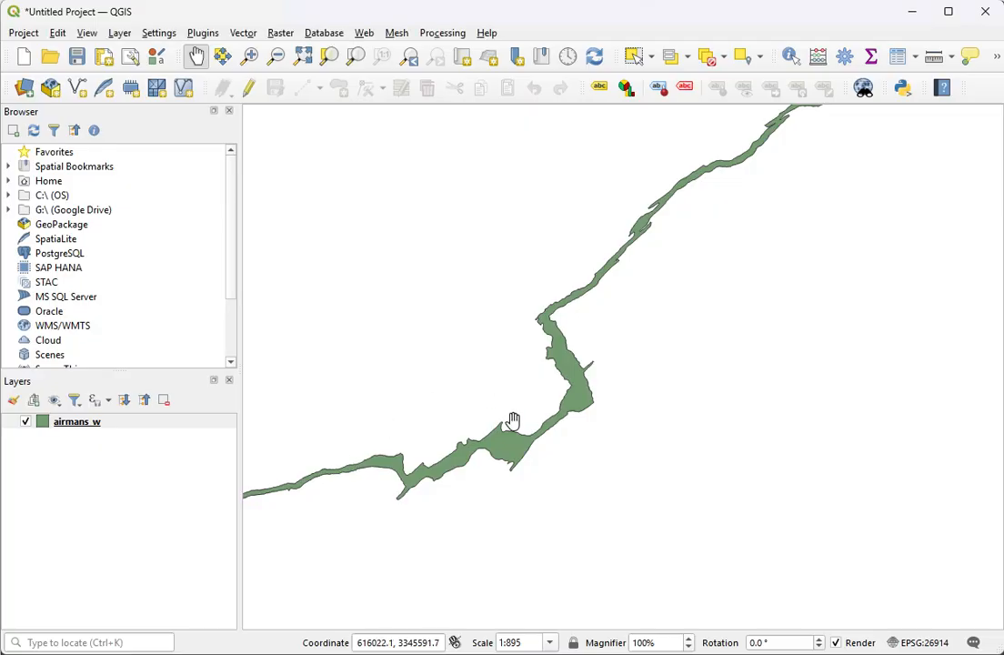
Switch to Illustrator and select the passage's compound path in the w2d Mask layer, locating it in the layer list.
{"action": "key", "text": "alt+Tab"}
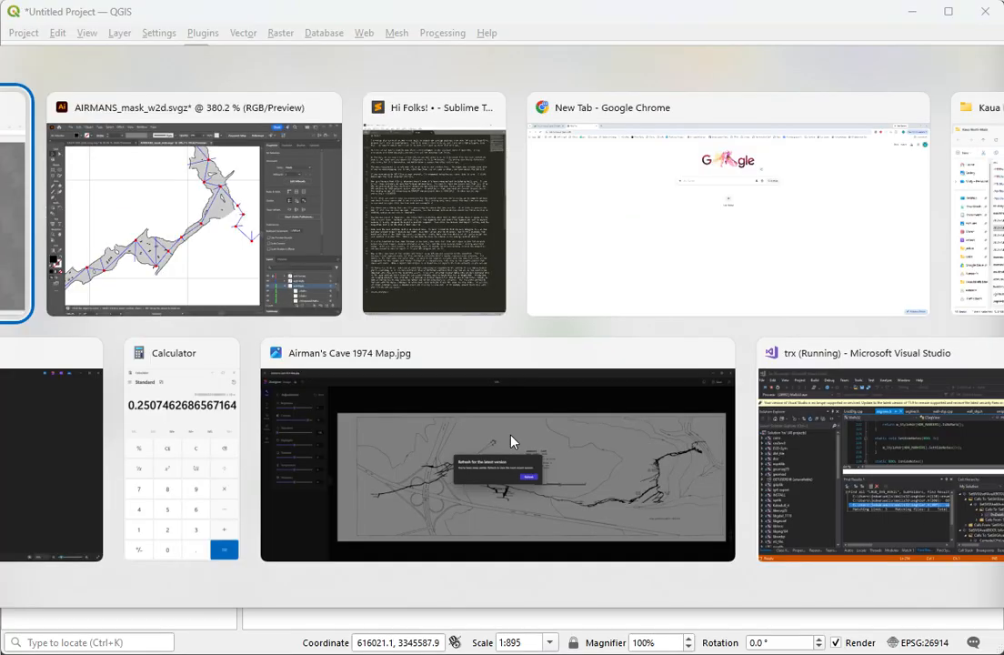
{"action": "left_click", "coordinate": [586, 288]}
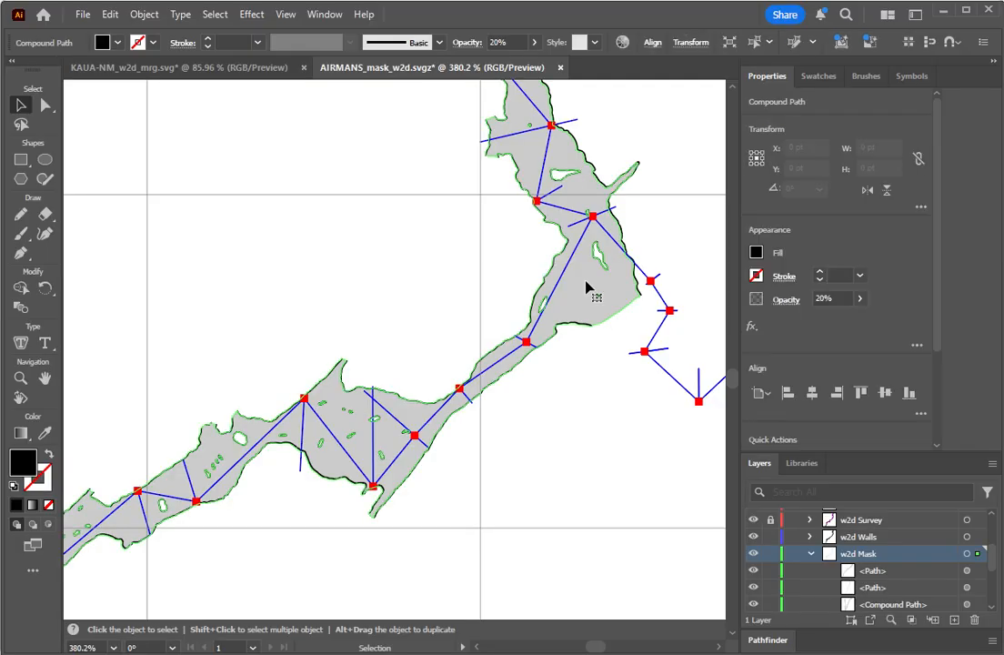
{"action": "scroll", "coordinate": [880, 596], "scroll_direction": "down", "scroll_amount": 1}
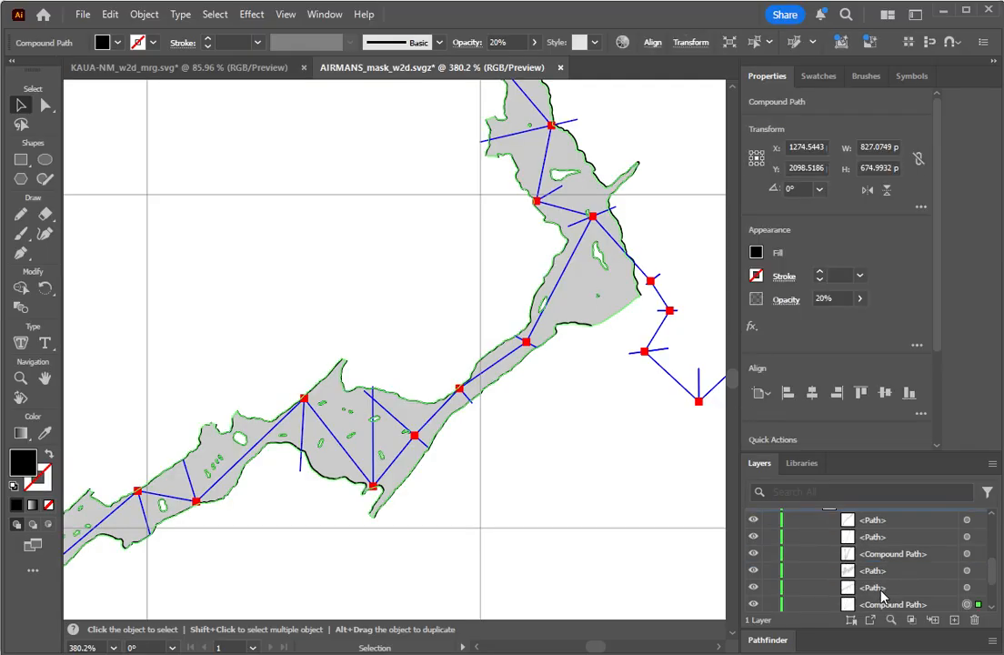
{"action": "left_click", "coordinate": [884, 604]}
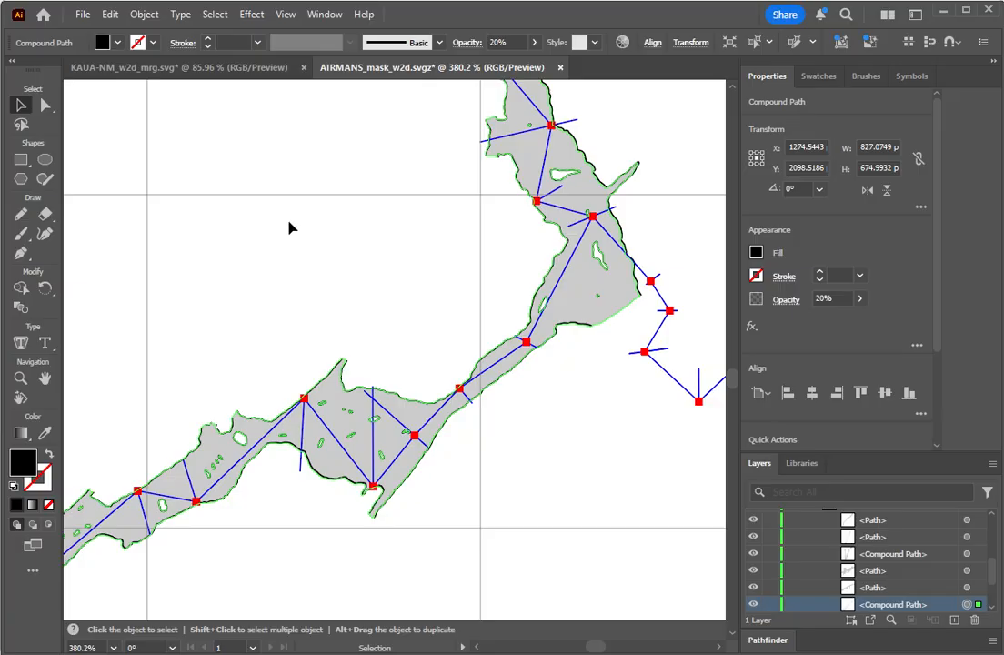
In the KAUA-NM_w2d_mrg.svg document, isolate the NM Passage group and inspect its outer passage path and a grey island path.
{"action": "left_click", "coordinate": [206, 76]}
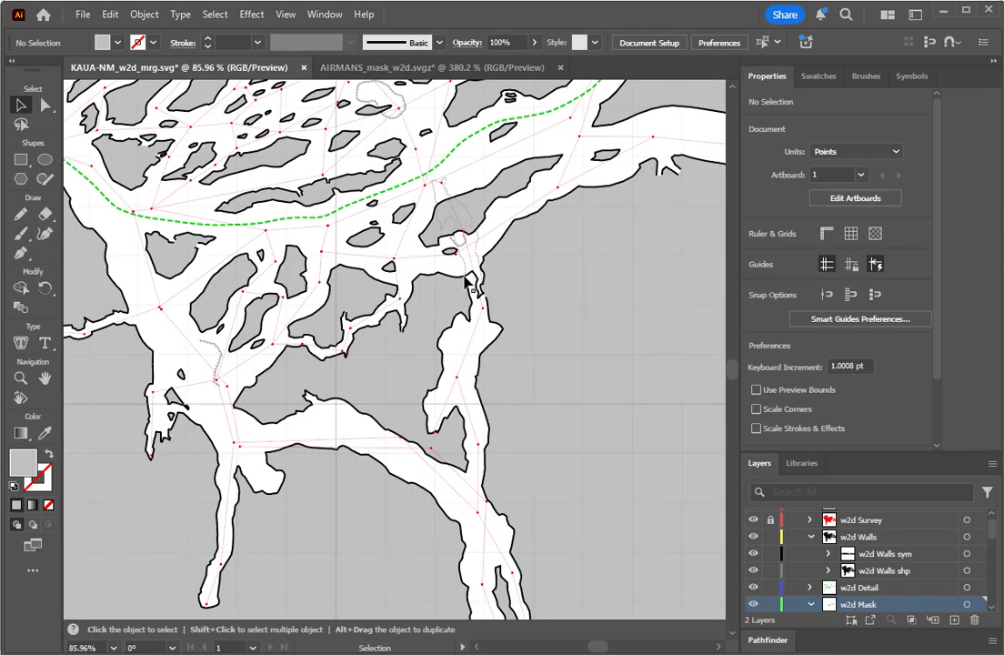
{"action": "left_click", "coordinate": [397, 462]}
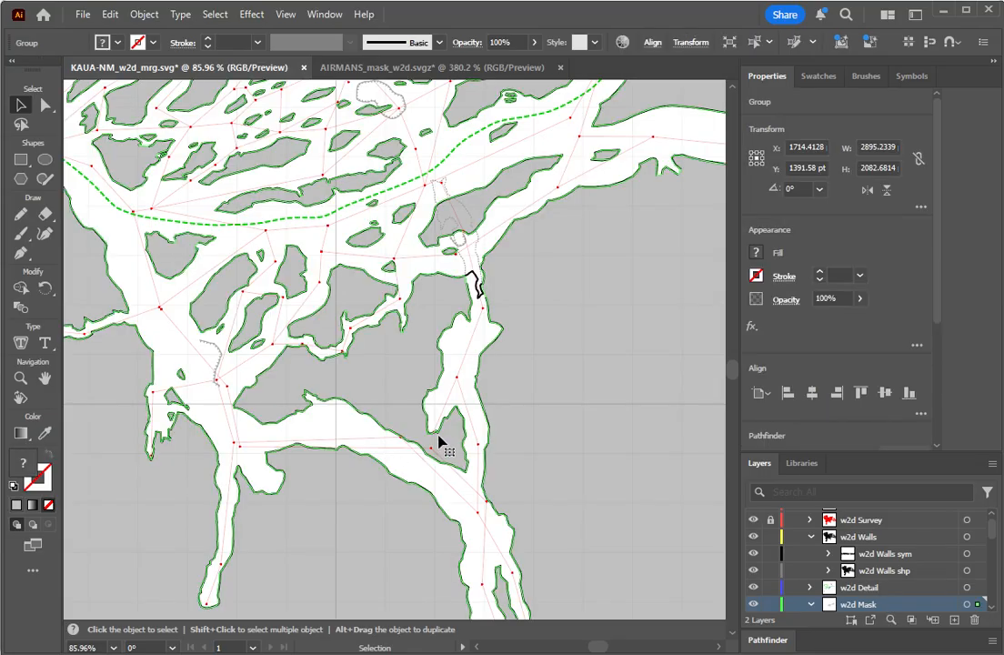
{"action": "double_click", "coordinate": [409, 465]}
{"action": "left_click", "coordinate": [395, 467]}
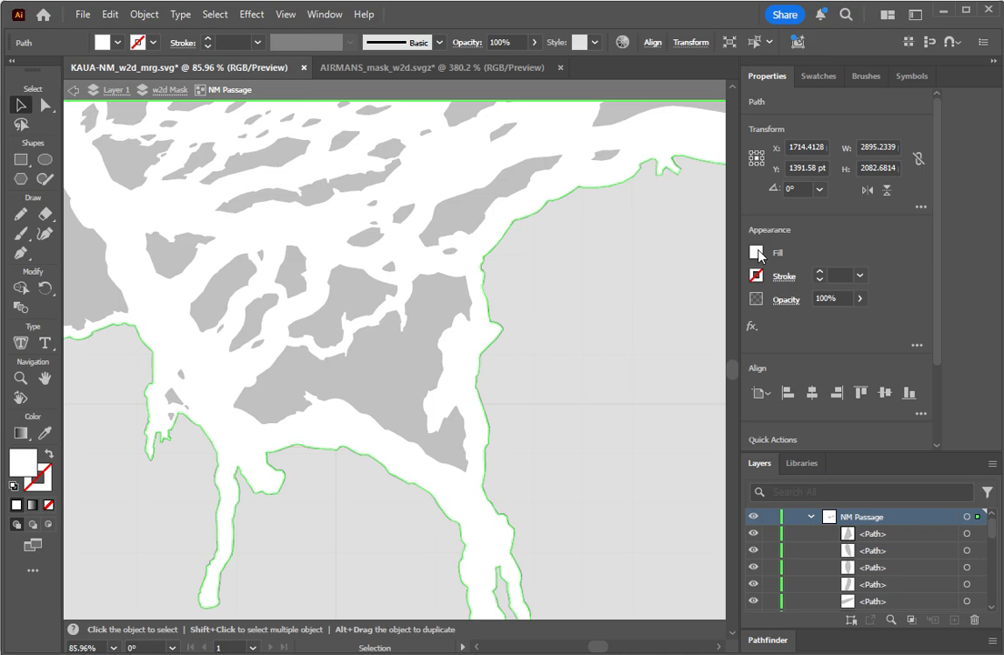
{"action": "left_click", "coordinate": [390, 389]}
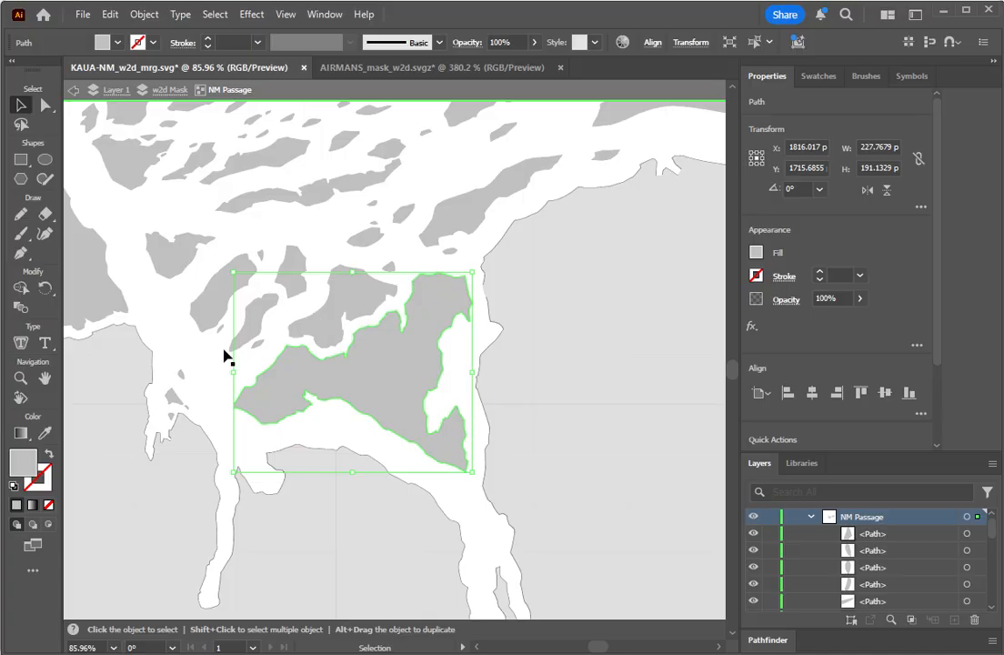
{"action": "double_click", "coordinate": [578, 343]}
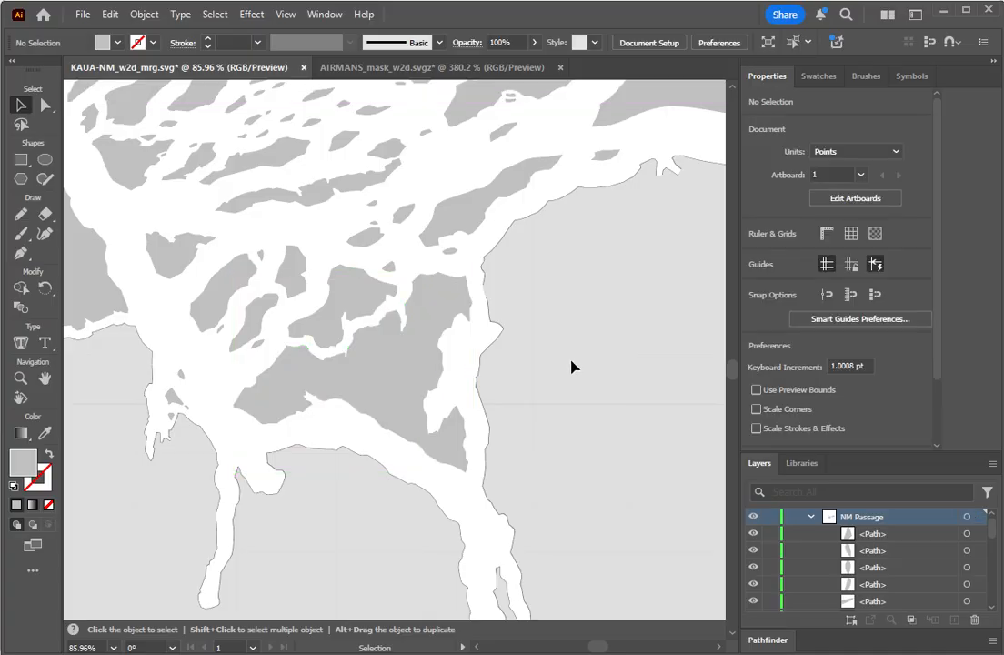
Switch to QGIS and start a new empty project, discarding the current one with the airmans_w layer.
{"action": "key", "text": "alt+Tab"}
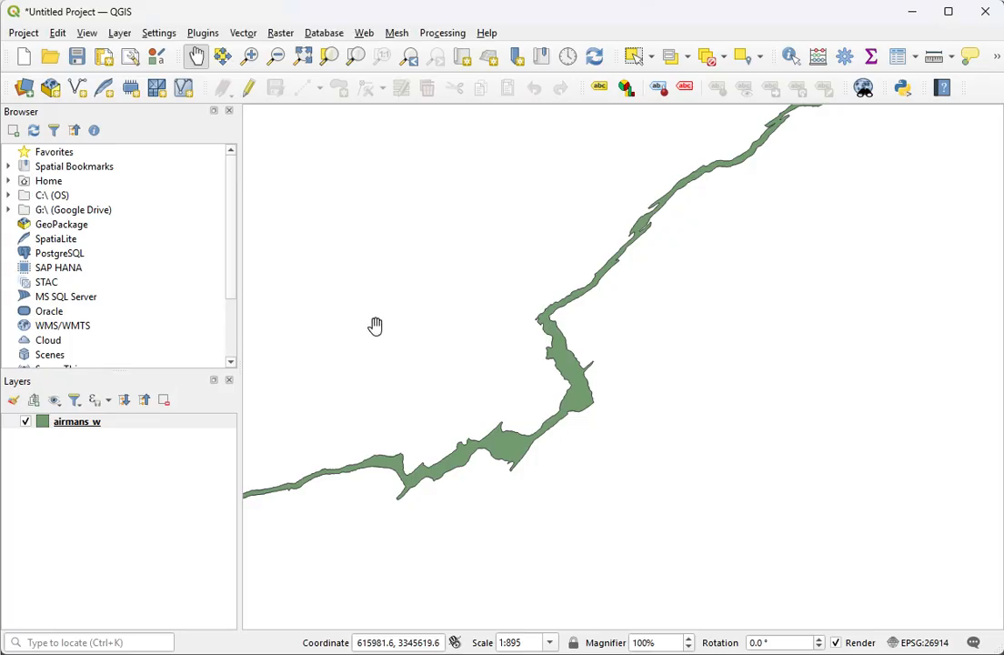
{"action": "left_click", "coordinate": [24, 56]}
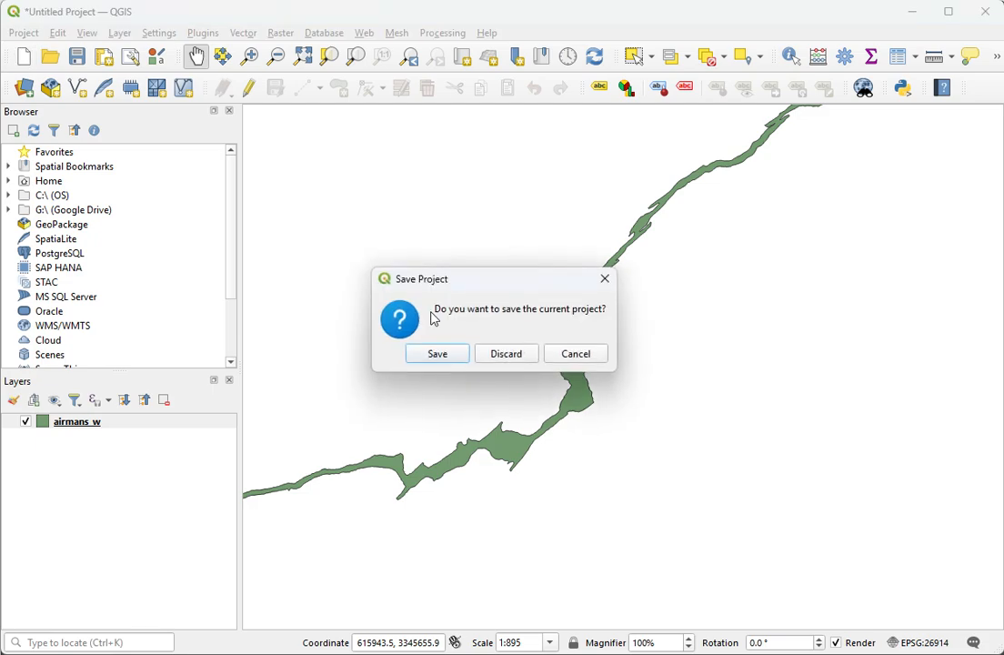
{"action": "left_click", "coordinate": [506, 354]}
Add the kaua-nm_w.shp shapefile from the Kaua North Maze folder as a vector layer.
{"action": "left_click", "coordinate": [119, 33]}
{"action": "mouse_move", "coordinate": [182, 89]}
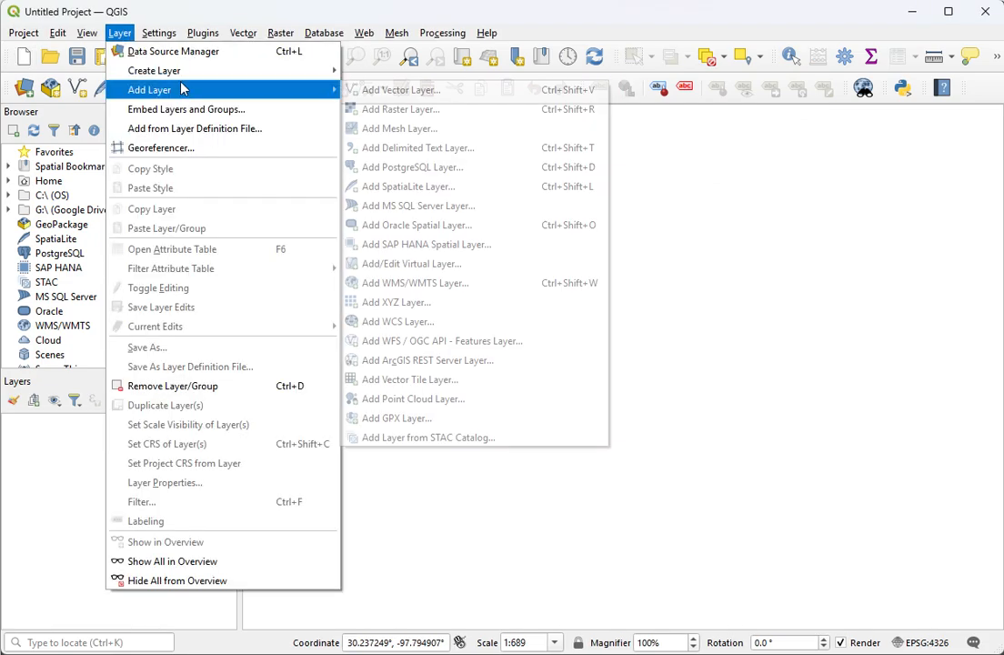
{"action": "left_click", "coordinate": [400, 90]}
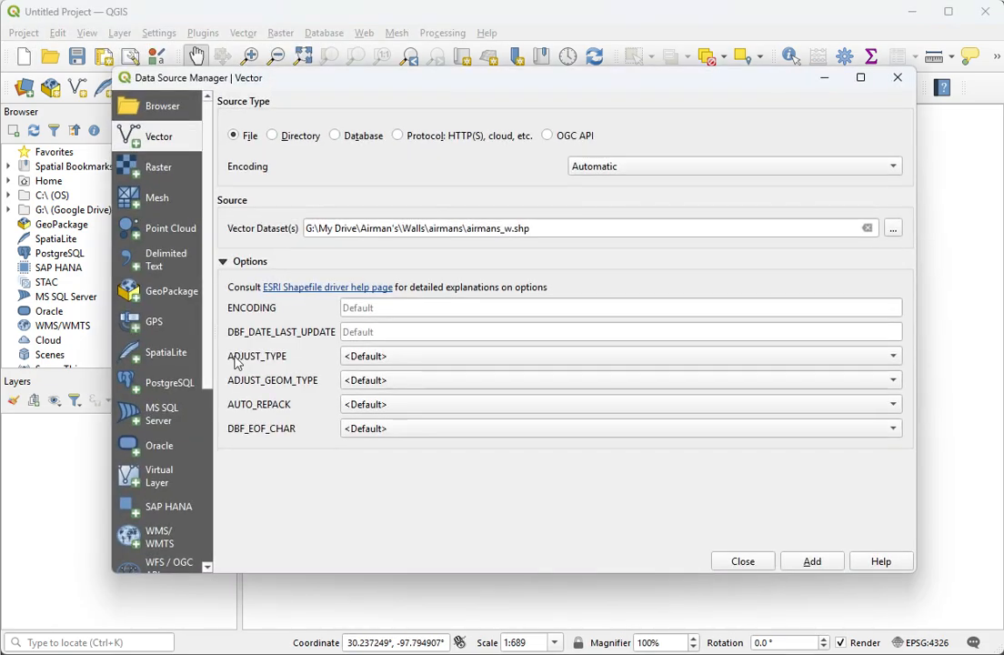
{"action": "left_click", "coordinate": [893, 228]}
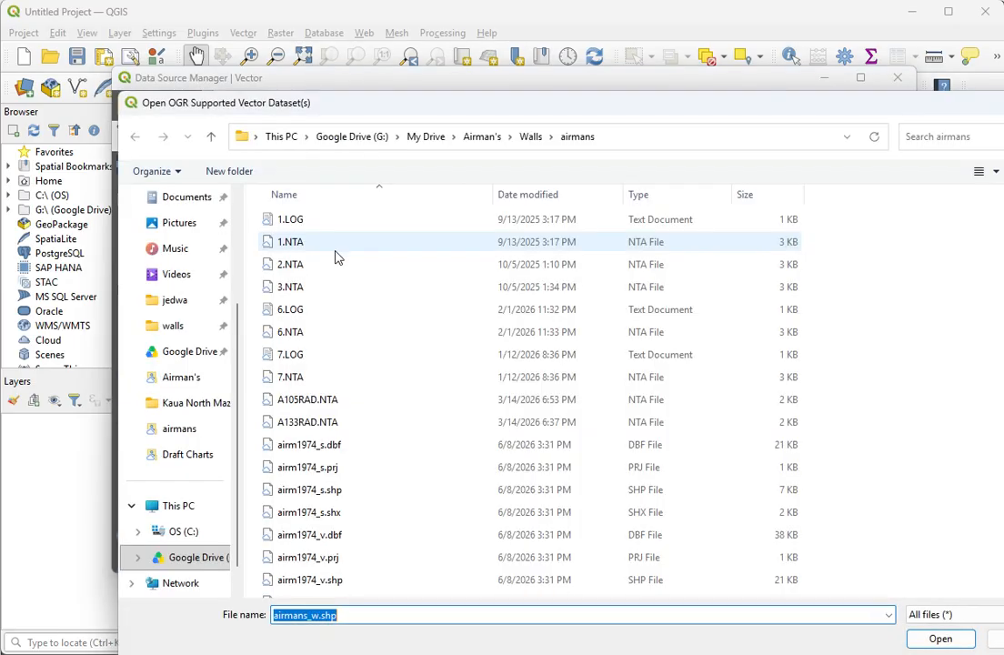
{"action": "left_click", "coordinate": [167, 412]}
{"action": "double_click", "coordinate": [271, 220]}
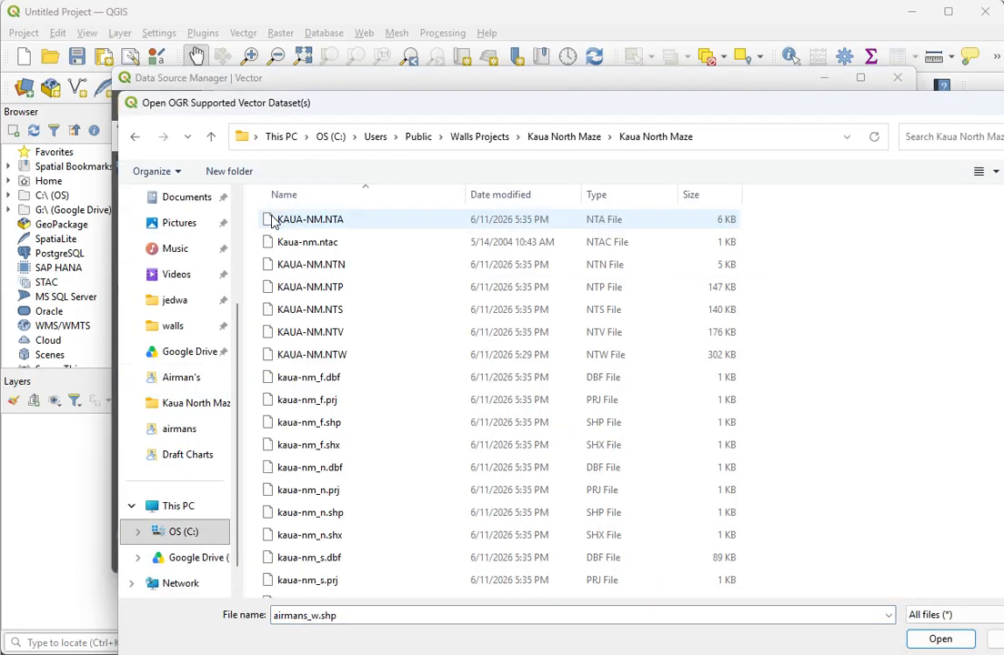
{"action": "scroll", "coordinate": [327, 425], "scroll_direction": "down", "scroll_amount": 3}
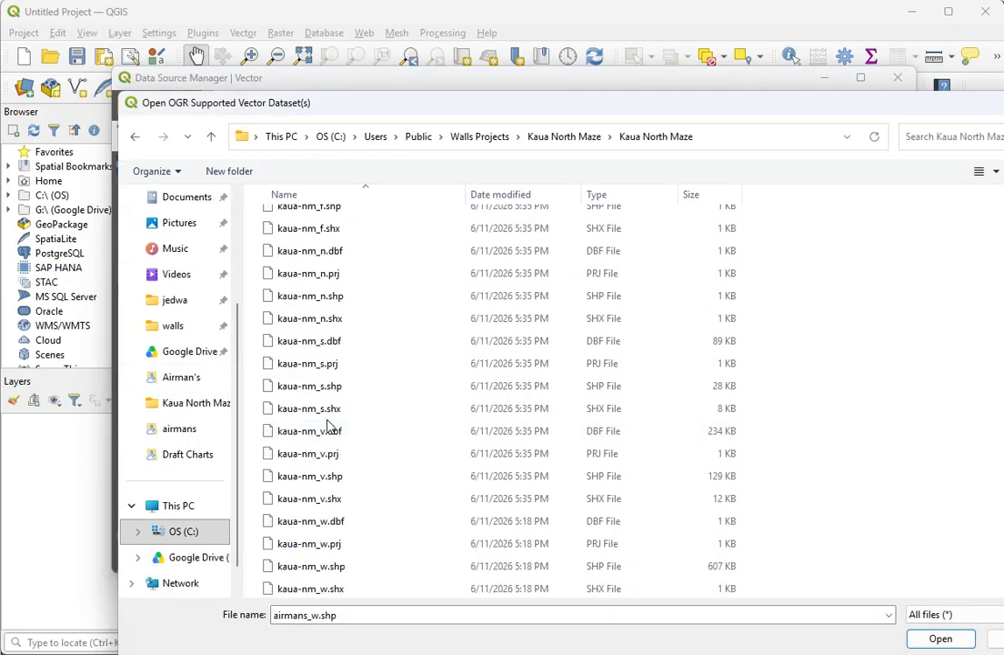
{"action": "double_click", "coordinate": [309, 566]}
{"action": "left_click", "coordinate": [800, 562]}
{"action": "left_click", "coordinate": [747, 562]}
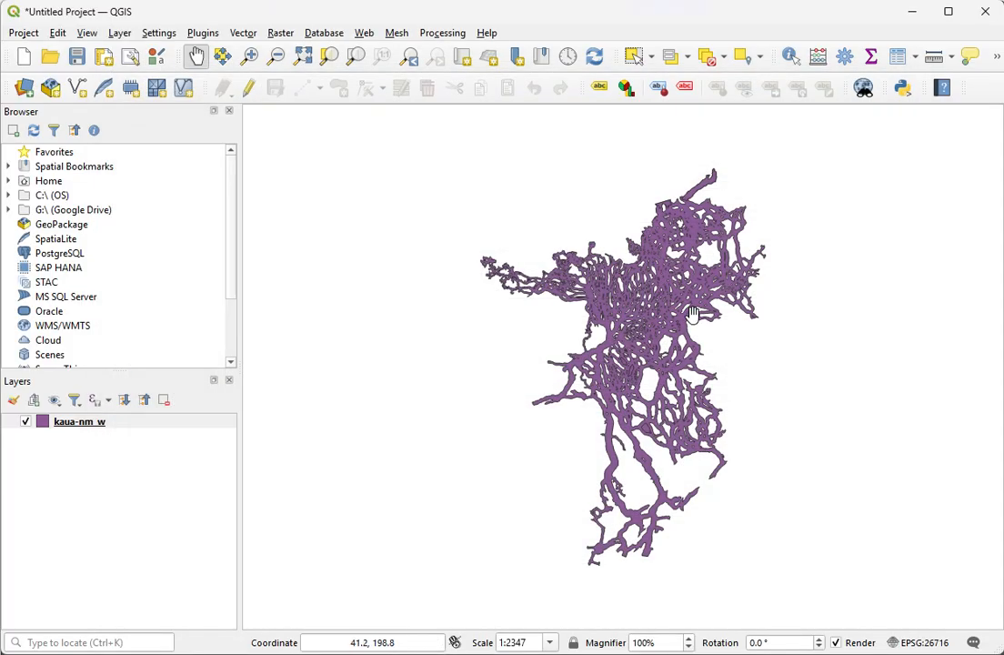
Examine the kaua-nm_w passage outlines across the maze, including the outlined islands near its centre and the northern passages.
{"action": "scroll", "coordinate": [643, 306], "scroll_direction": "up", "scroll_amount": 1}
{"action": "scroll", "coordinate": [644, 306], "scroll_direction": "up", "scroll_amount": 1}
{"action": "left_click_drag", "start_coordinate": [600, 366], "coordinate": [526, 275]}
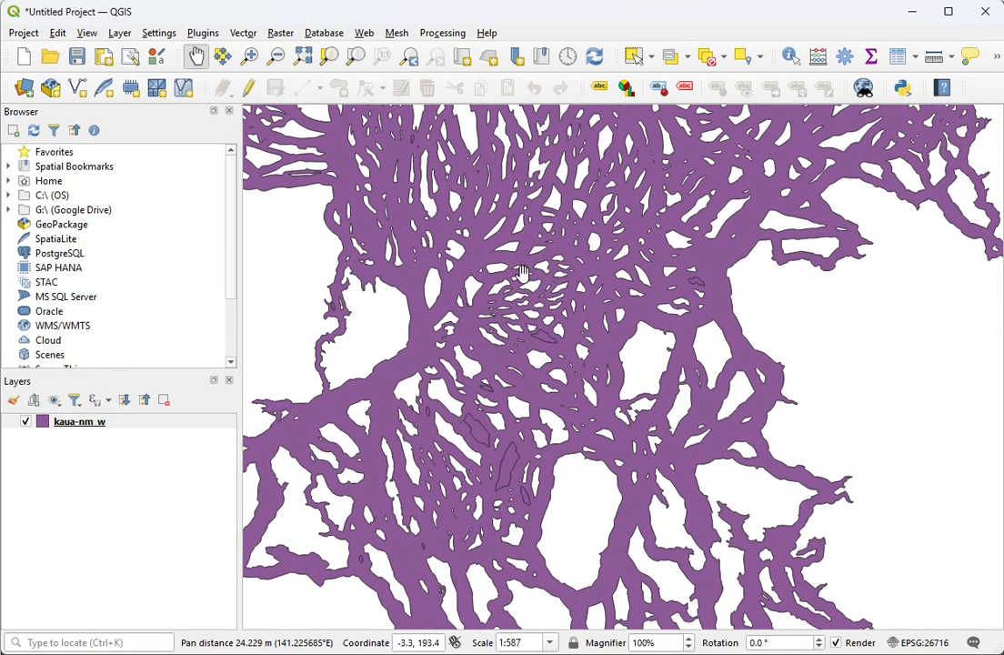
{"action": "scroll", "coordinate": [545, 341], "scroll_direction": "up", "scroll_amount": 6}
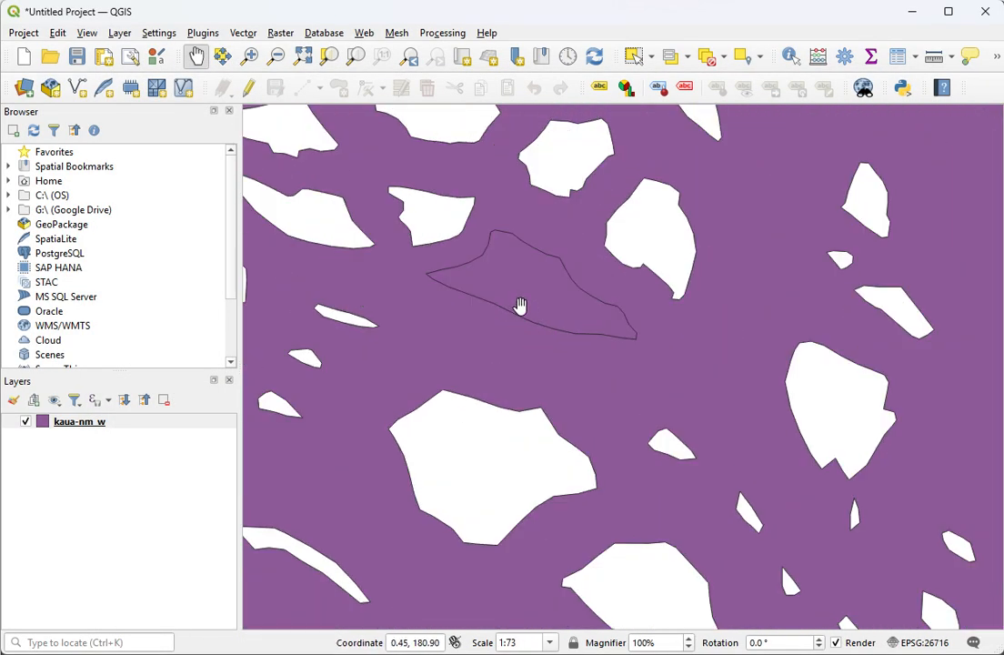
{"action": "scroll", "coordinate": [521, 283], "scroll_direction": "down", "scroll_amount": 5}
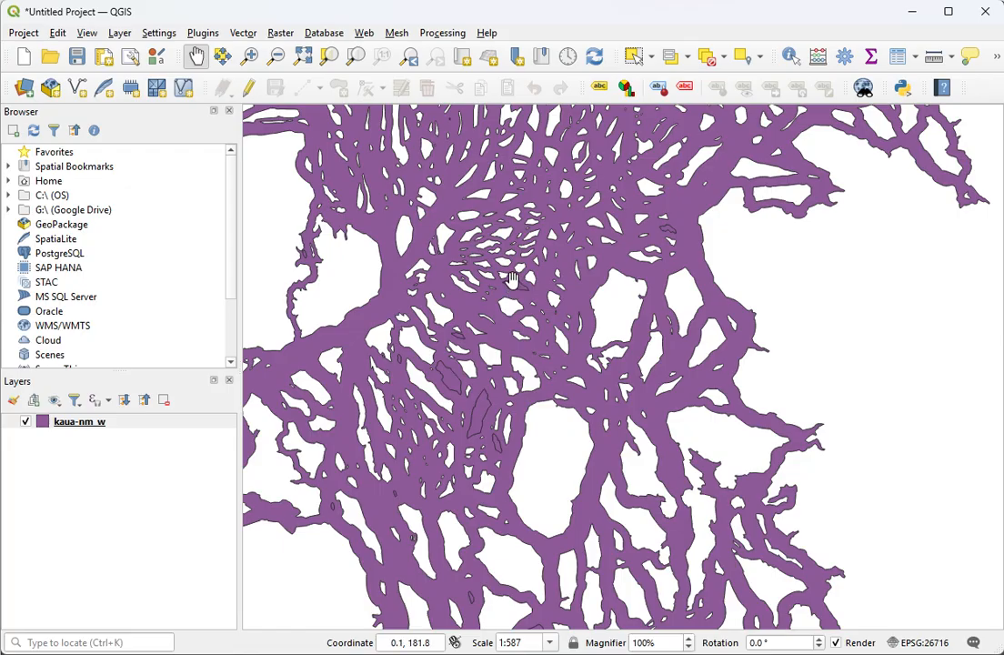
{"action": "left_click_drag", "start_coordinate": [517, 286], "coordinate": [640, 480]}
{"action": "left_click_drag", "start_coordinate": [387, 202], "coordinate": [315, 405]}
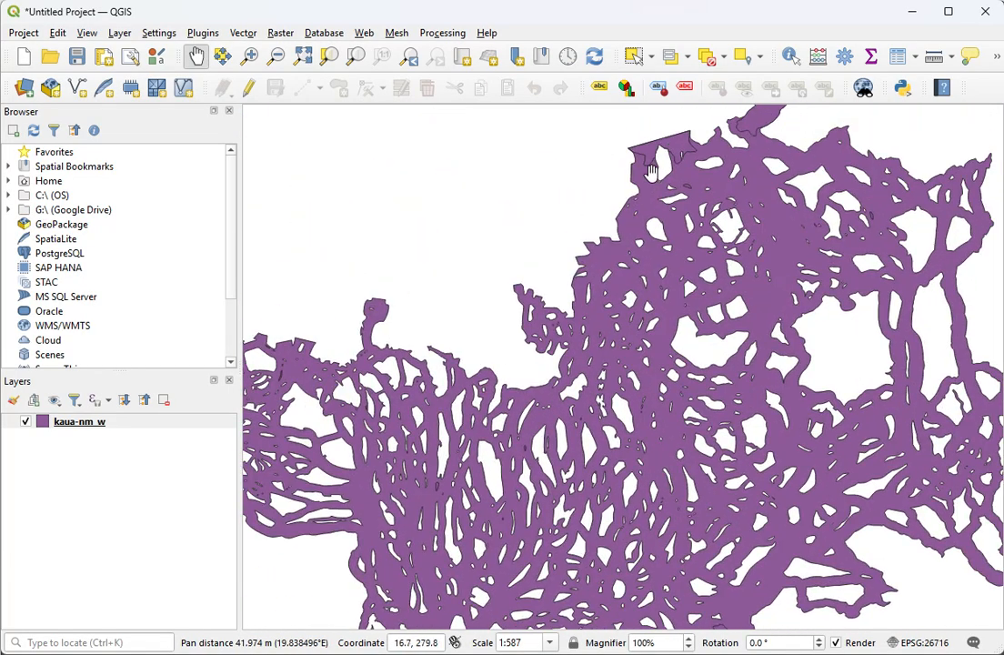
{"action": "left_click_drag", "start_coordinate": [658, 153], "coordinate": [645, 206]}
{"action": "left_click_drag", "start_coordinate": [606, 454], "coordinate": [686, 172]}
{"action": "left_click_drag", "start_coordinate": [608, 494], "coordinate": [600, 326]}
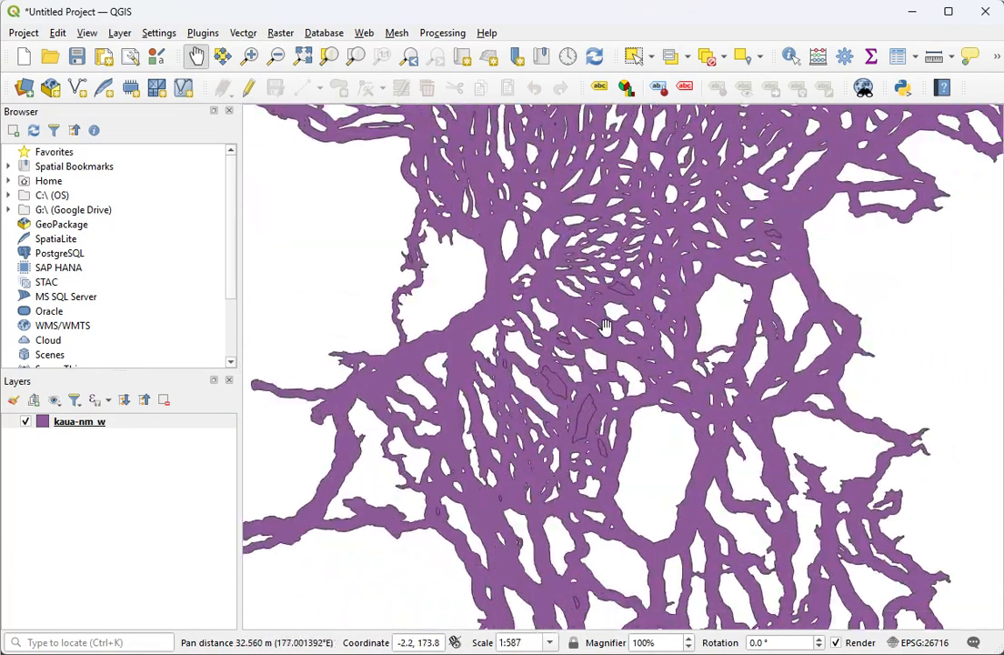
Examine the filled island outlines southwest of the maze centre at close range and compare them with the neighbouring open islands.
{"action": "scroll", "coordinate": [582, 423], "scroll_direction": "up", "scroll_amount": 1}
{"action": "scroll", "coordinate": [586, 420], "scroll_direction": "up", "scroll_amount": 1}
{"action": "scroll", "coordinate": [587, 374], "scroll_direction": "up", "scroll_amount": 1}
{"action": "scroll", "coordinate": [587, 374], "scroll_direction": "down", "scroll_amount": 1}
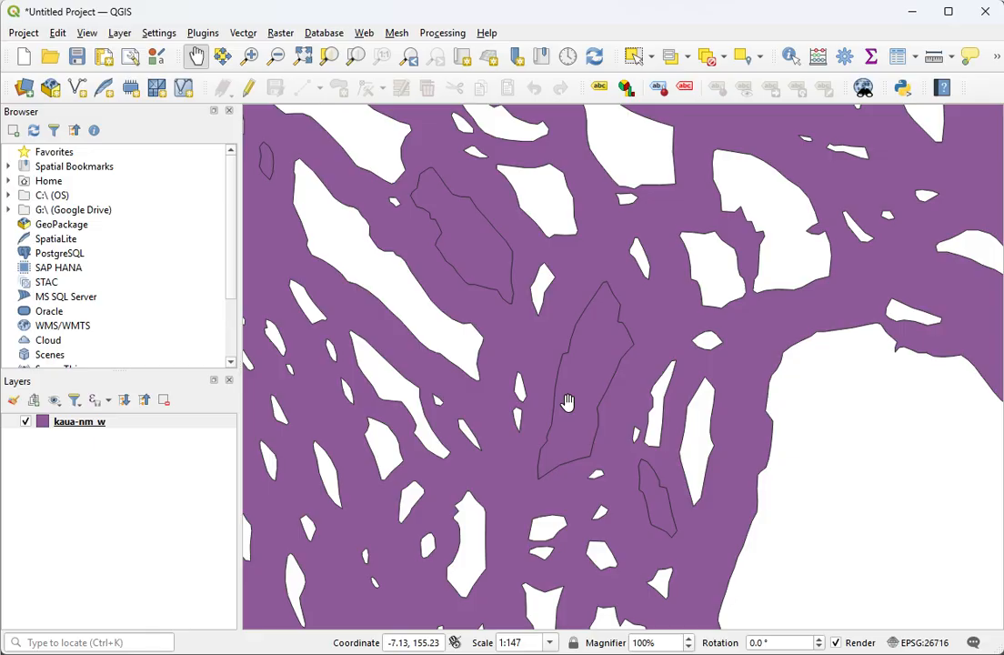
{"action": "left_click_drag", "start_coordinate": [600, 386], "coordinate": [674, 433]}
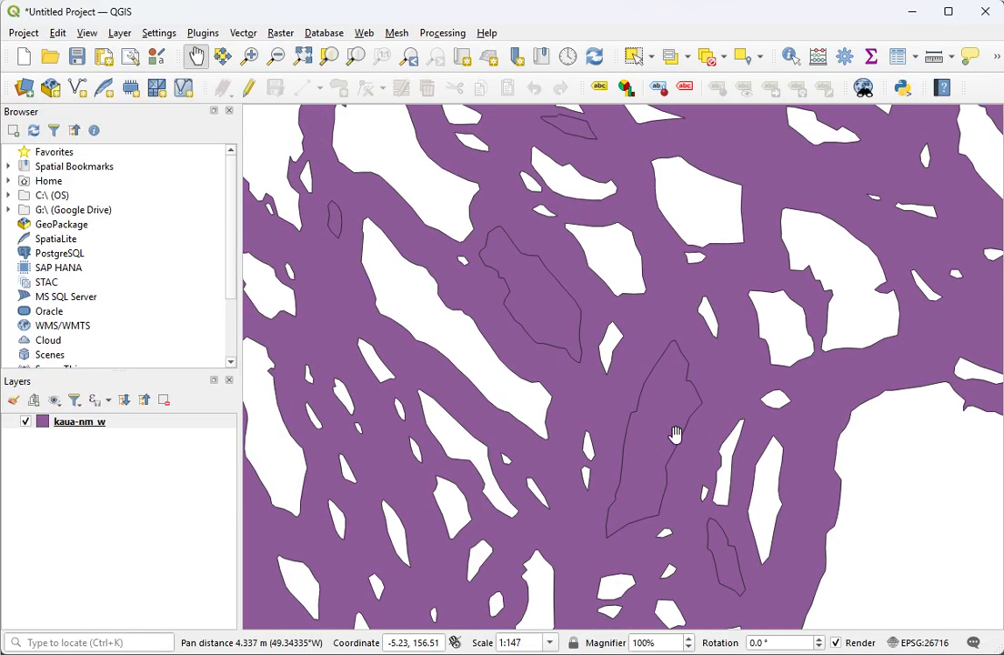
{"action": "left_click_drag", "start_coordinate": [595, 384], "coordinate": [710, 491]}
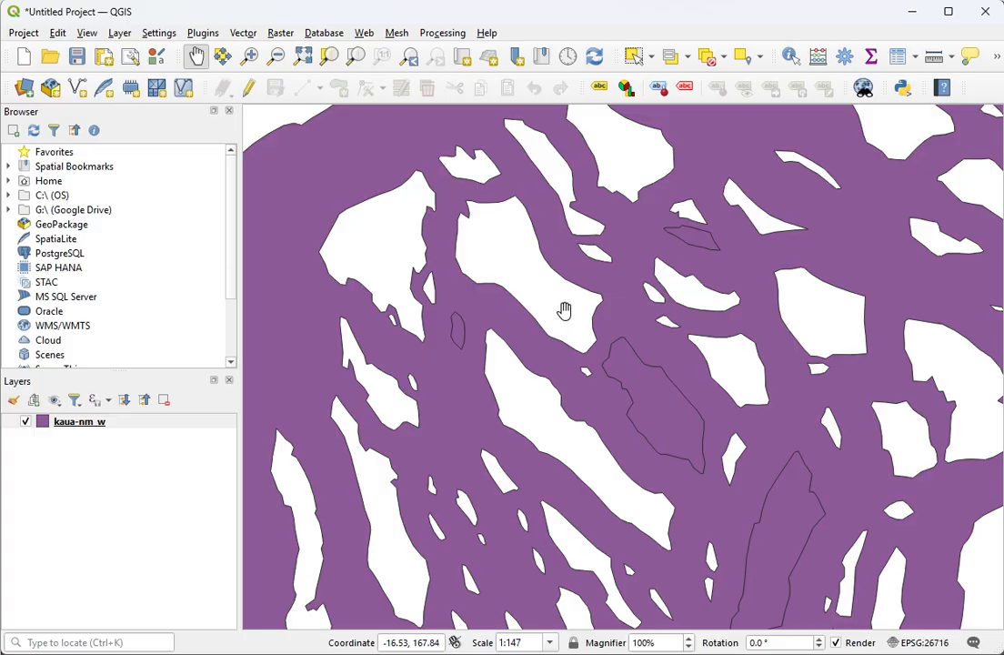
{"action": "left_click_drag", "start_coordinate": [654, 334], "coordinate": [619, 268]}
{"action": "scroll", "coordinate": [527, 264], "scroll_direction": "down", "scroll_amount": 1}
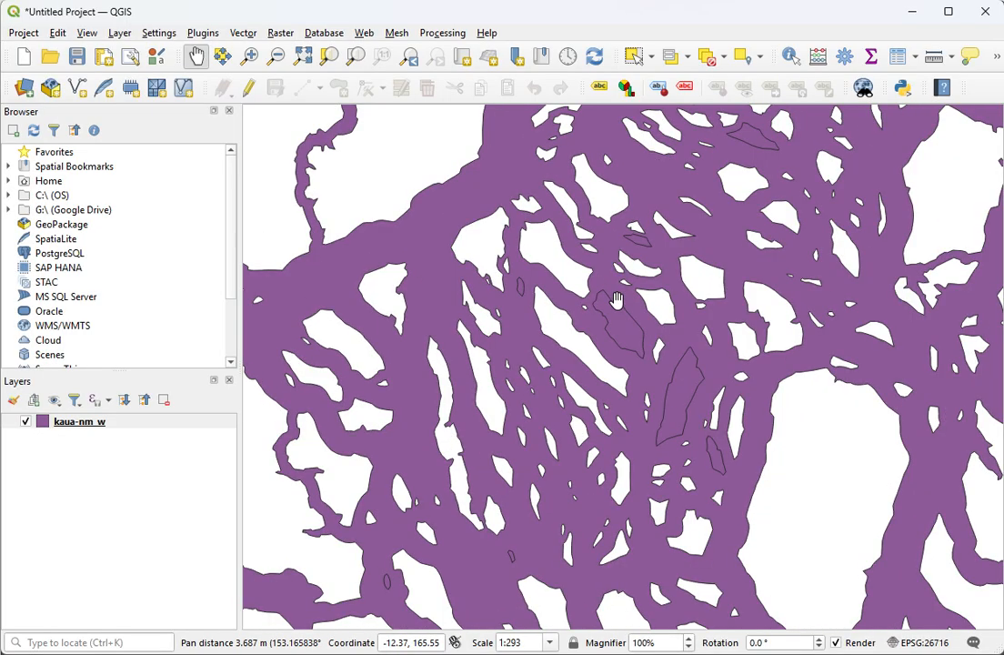
Switch to Walls, bring the Actun Kaua North Maze project forward and select KAUA-NM_w2d_mrg.svg under SVG Sources.
{"action": "key", "text": "alt+Tab"}
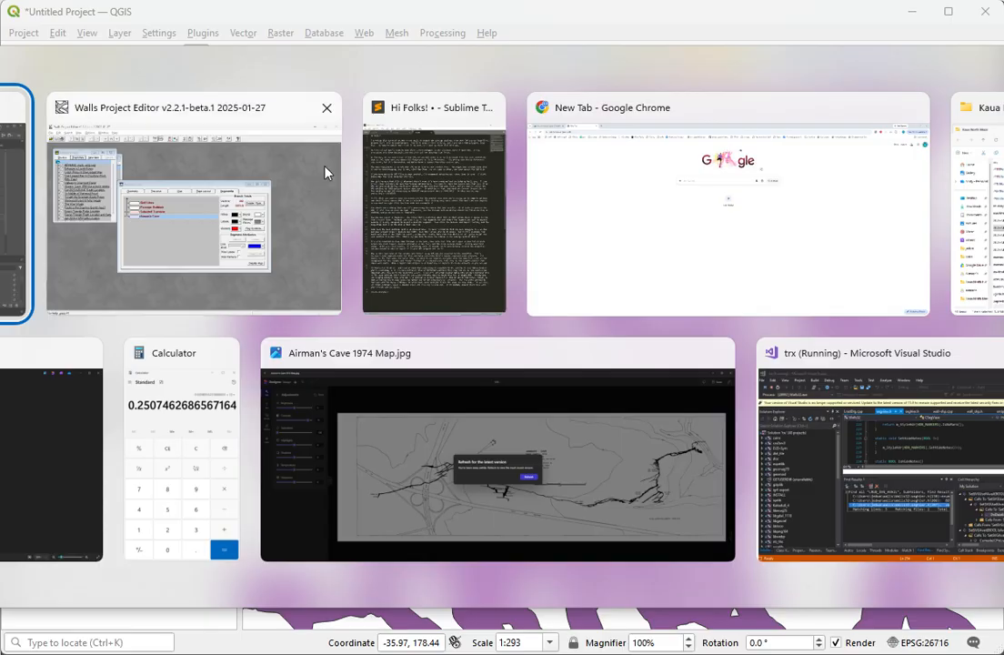
{"action": "left_click", "coordinate": [279, 142]}
{"action": "left_click", "coordinate": [81, 136]}
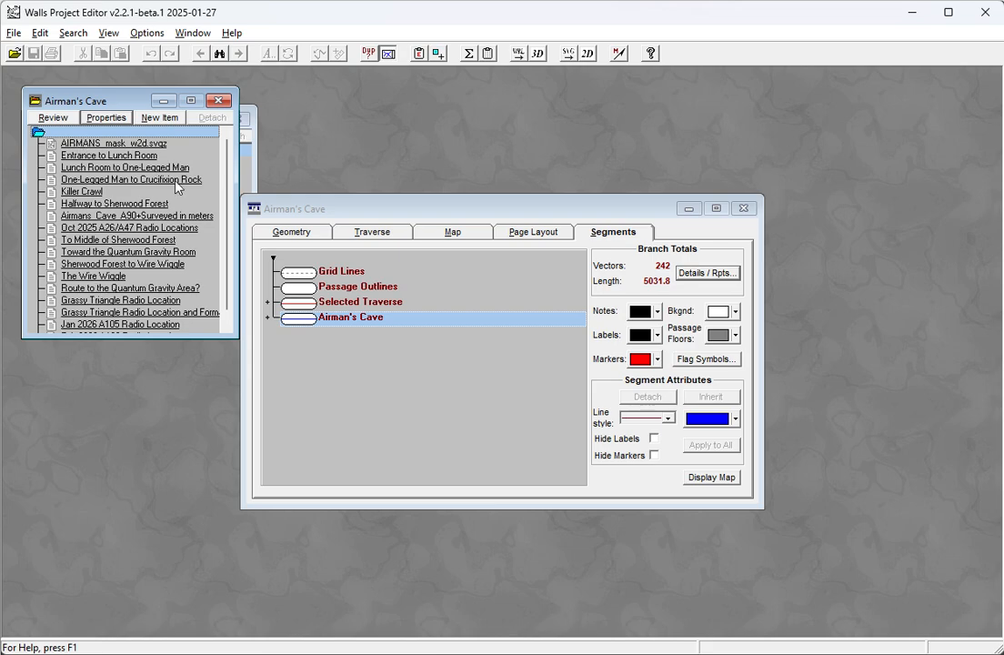
{"action": "left_click", "coordinate": [247, 164]}
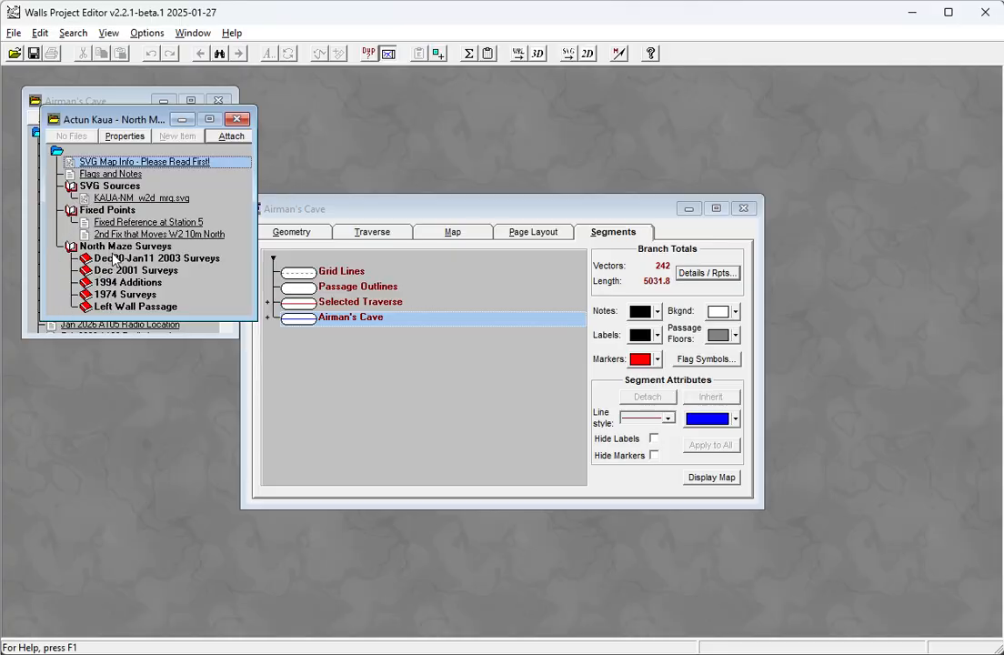
{"action": "left_click", "coordinate": [129, 200]}
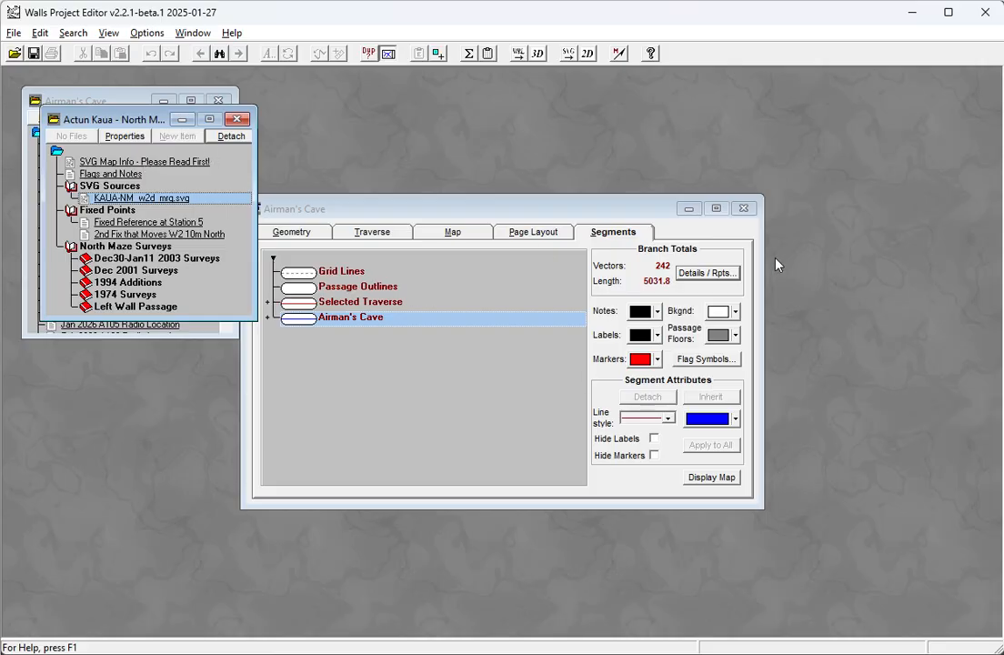
Review the GIS shapefile export options for the Airman's Cave segment and close them without exporting.
{"action": "left_click", "coordinate": [706, 273]}
{"action": "left_click", "coordinate": [418, 429]}
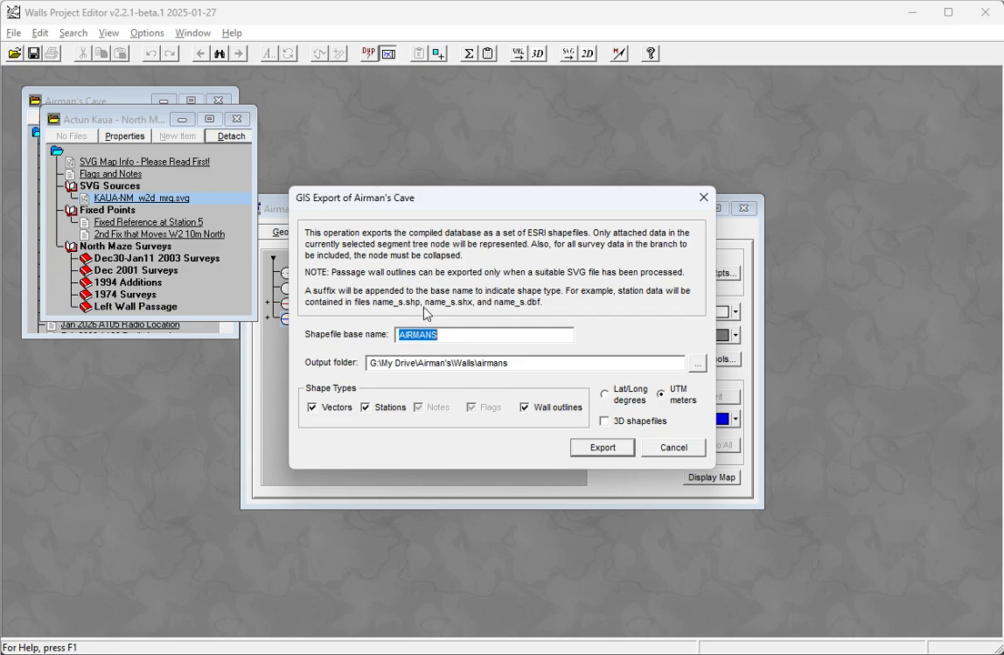
{"action": "left_click", "coordinate": [663, 448]}
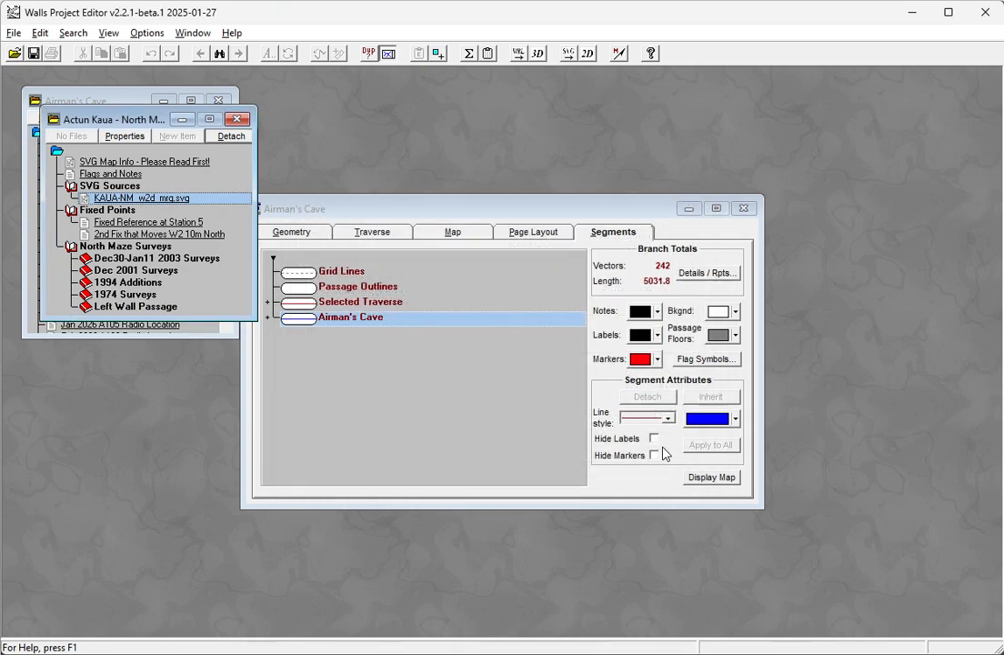